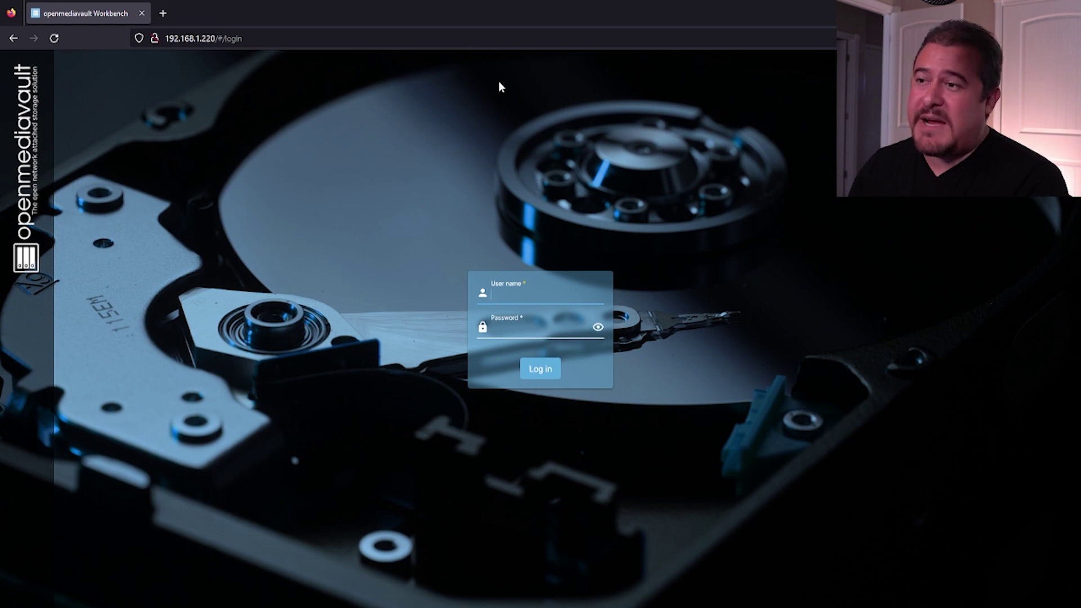
- Log in with the admin username and password, decline Firefox's save-login prompt, and open User Management
text(dmin)
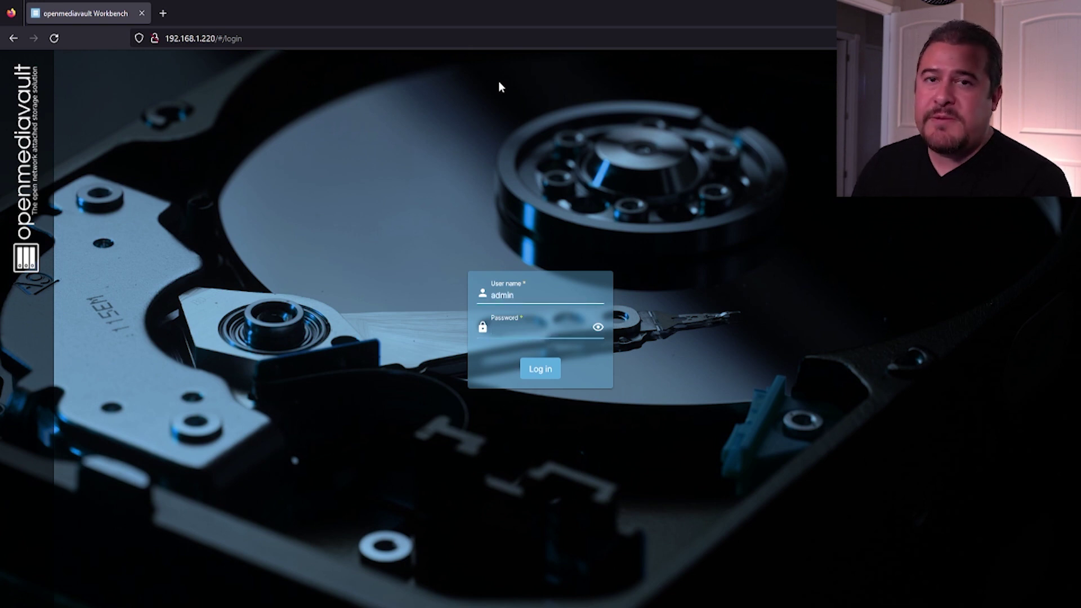
text(op)
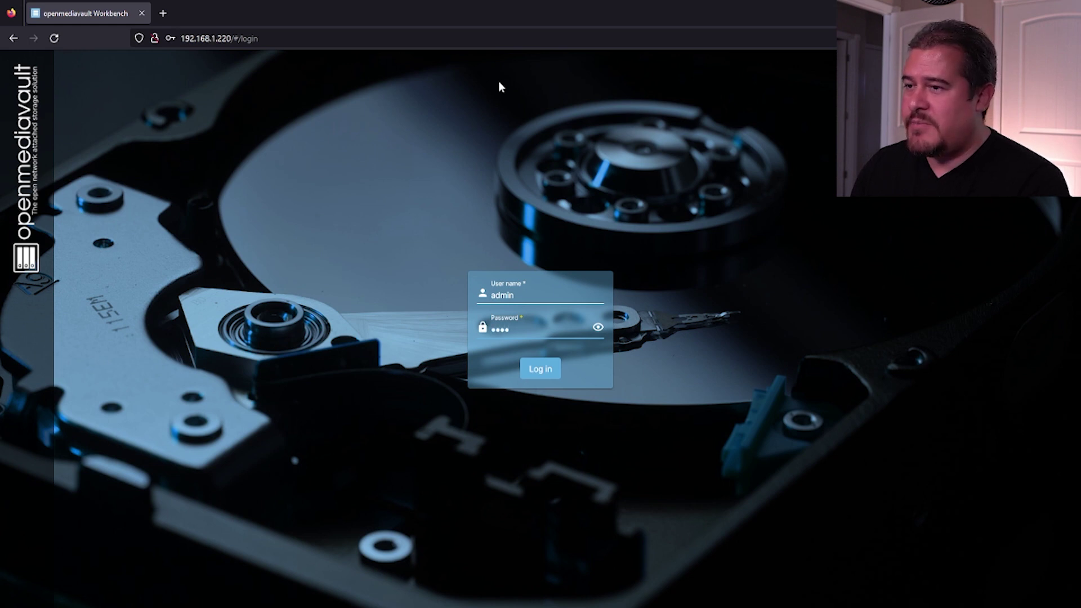
text(•••••)
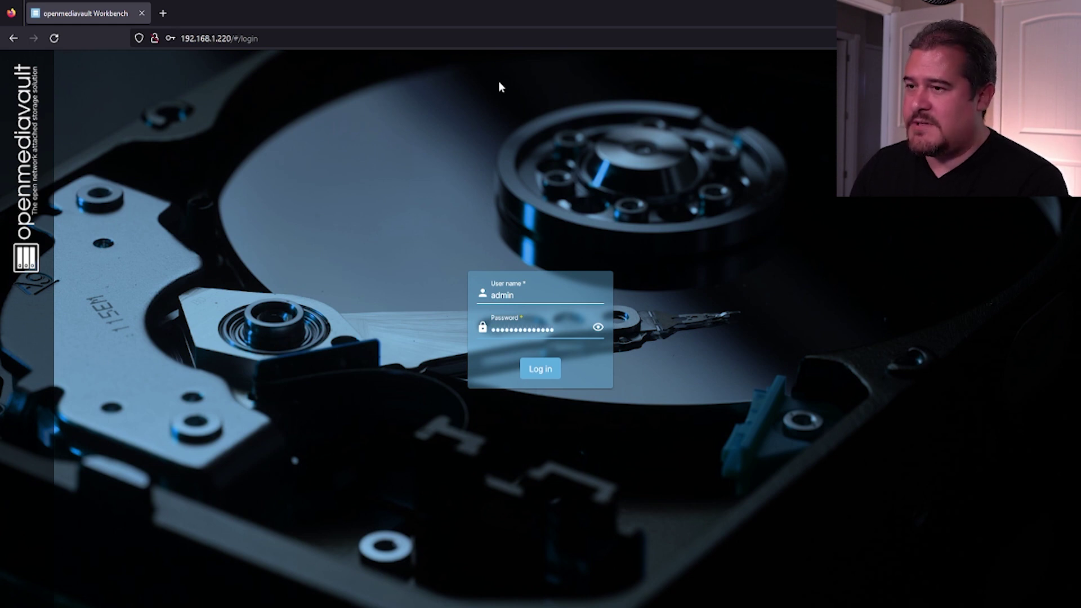
click(553, 373)
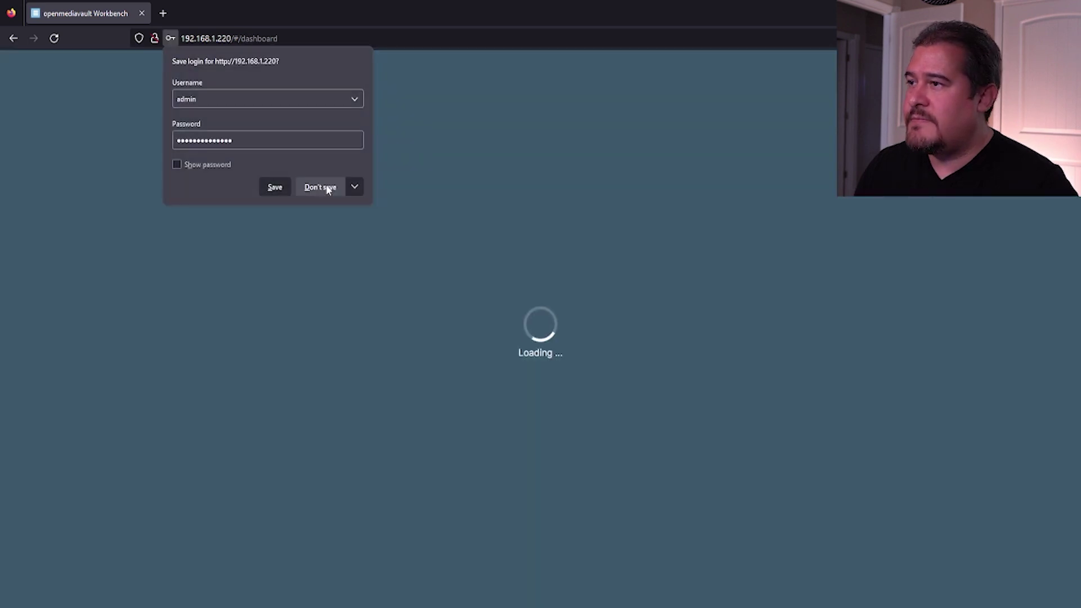
click(327, 187)
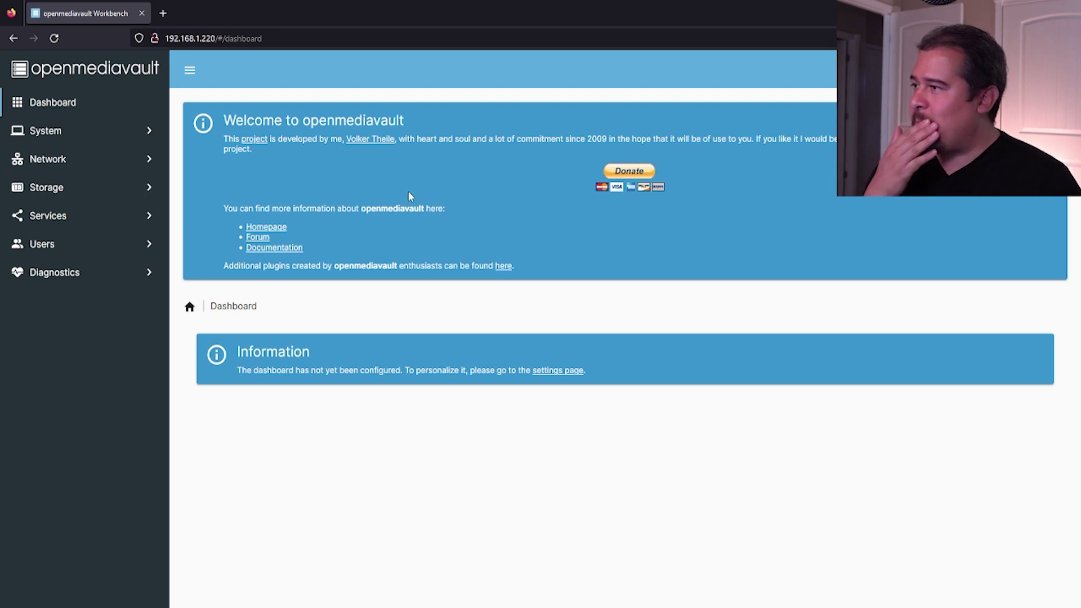
click(52, 246)
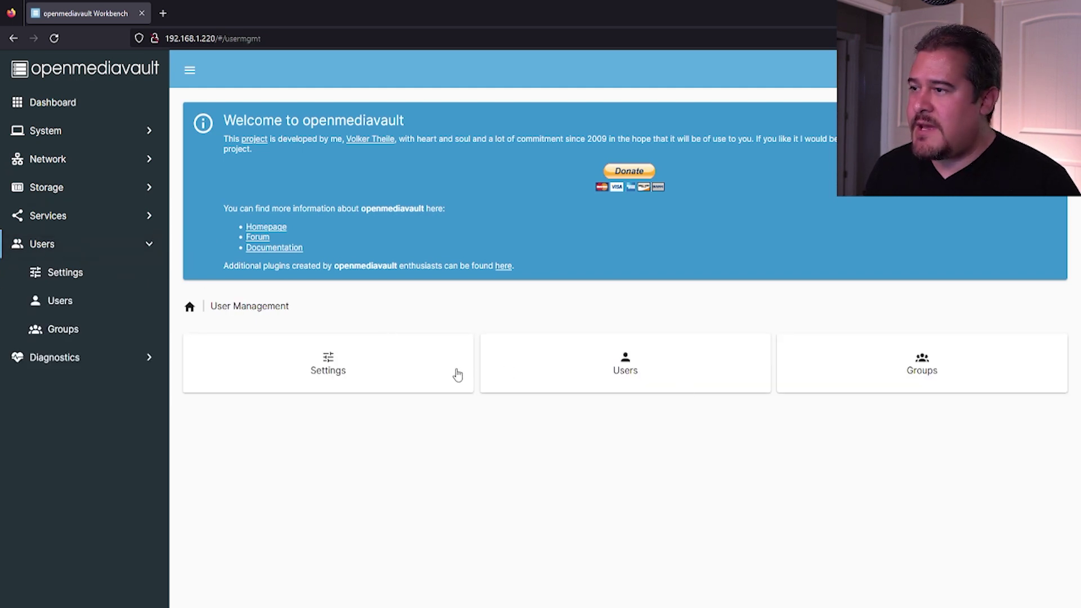
- Start a new user account named 'user' and enter and confirm its password
click(589, 369)
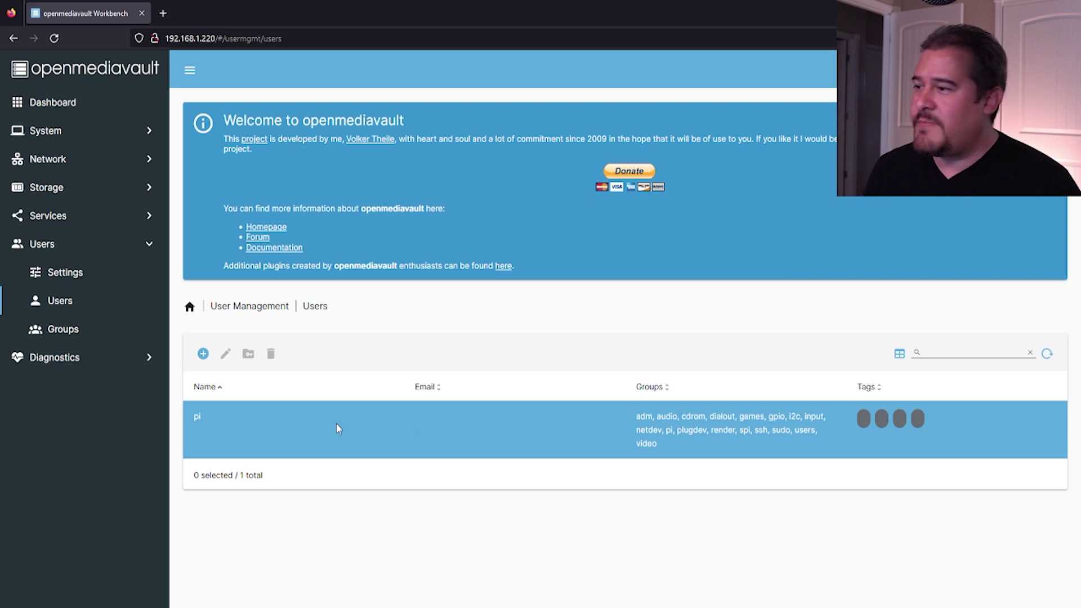
click(203, 355)
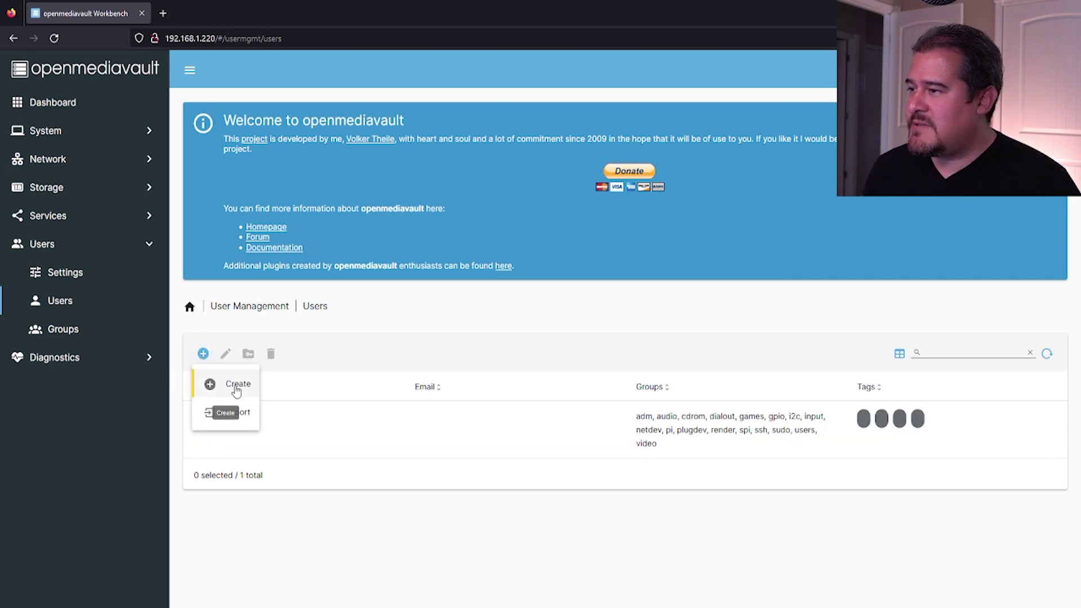
click(236, 389)
click(253, 357)
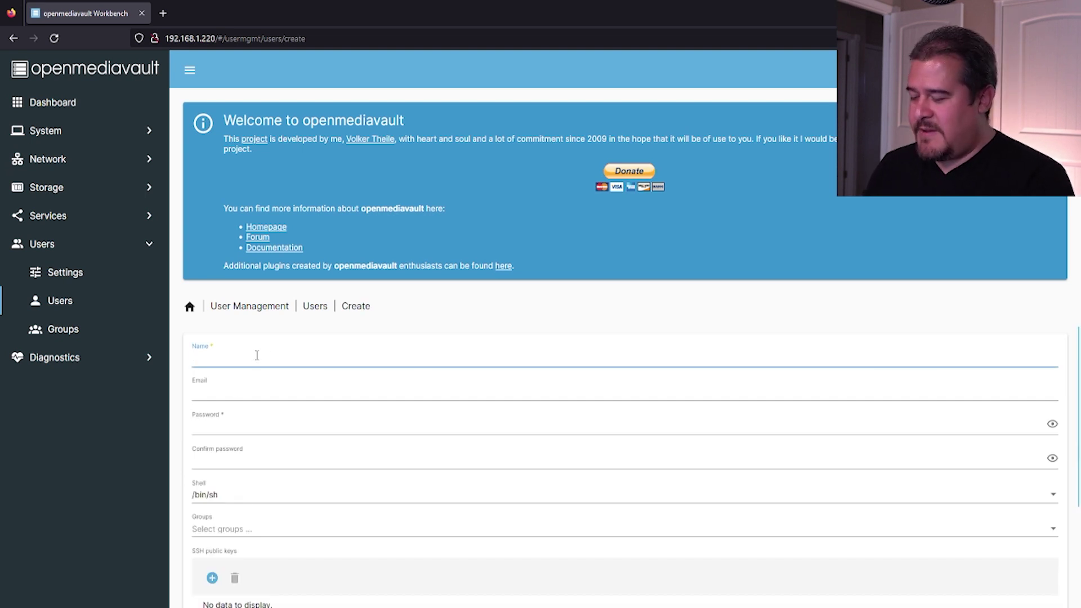
text(user)
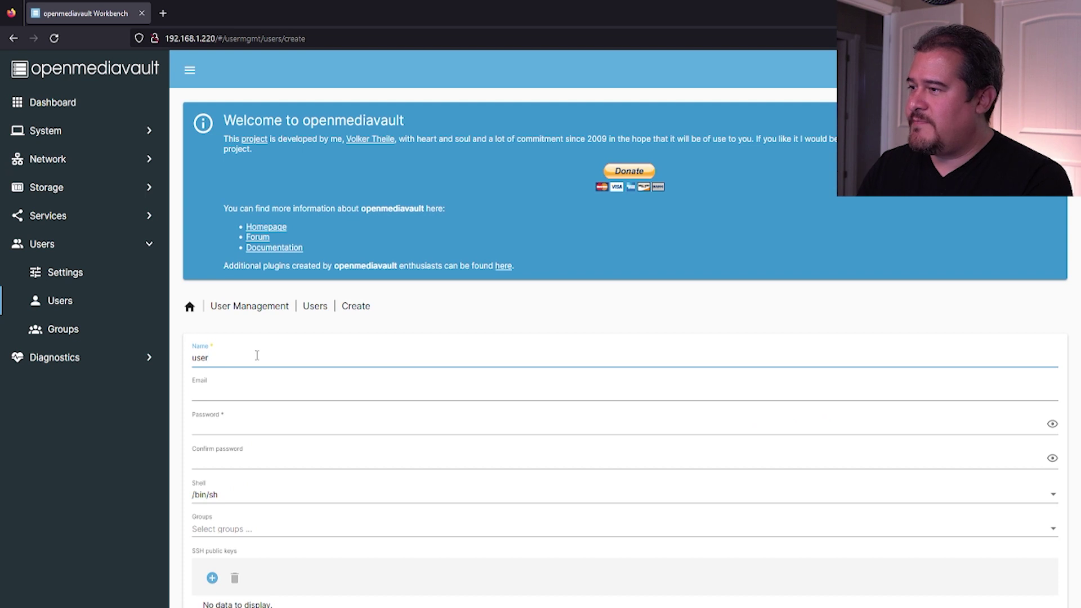
key(Tab)
key(Tab)
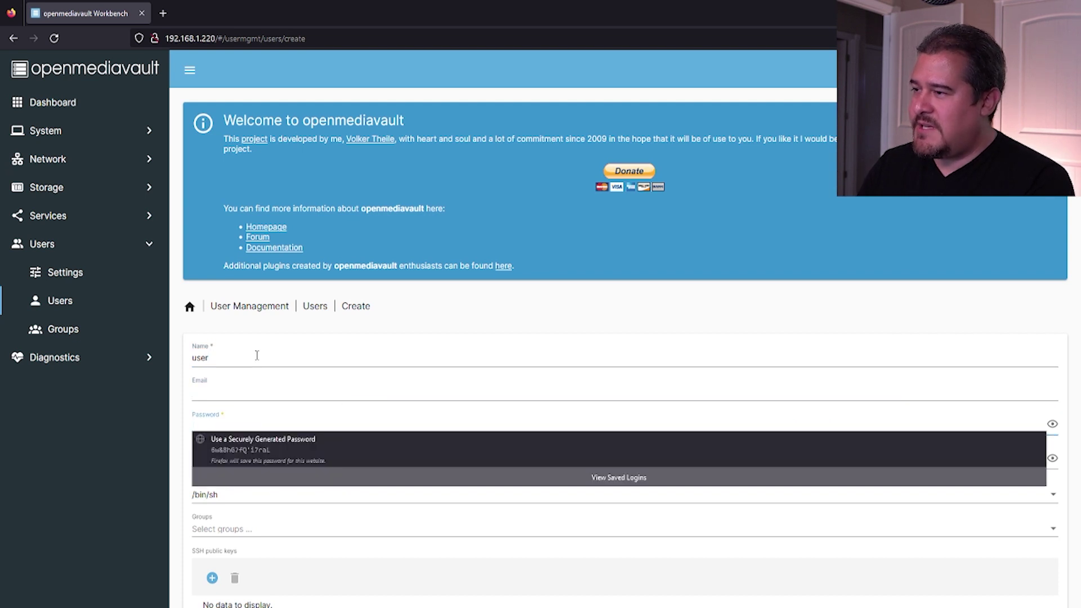
text(p)
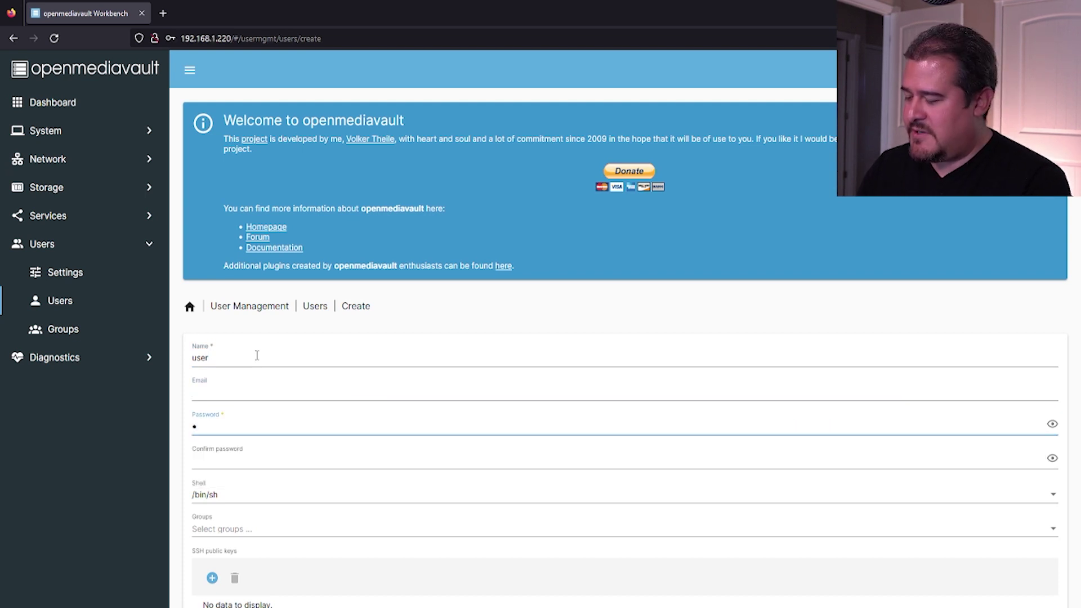
key(BackSpace)
key(BackSpace)
key(BackSpace)
key(BackSpace)
text(pa)
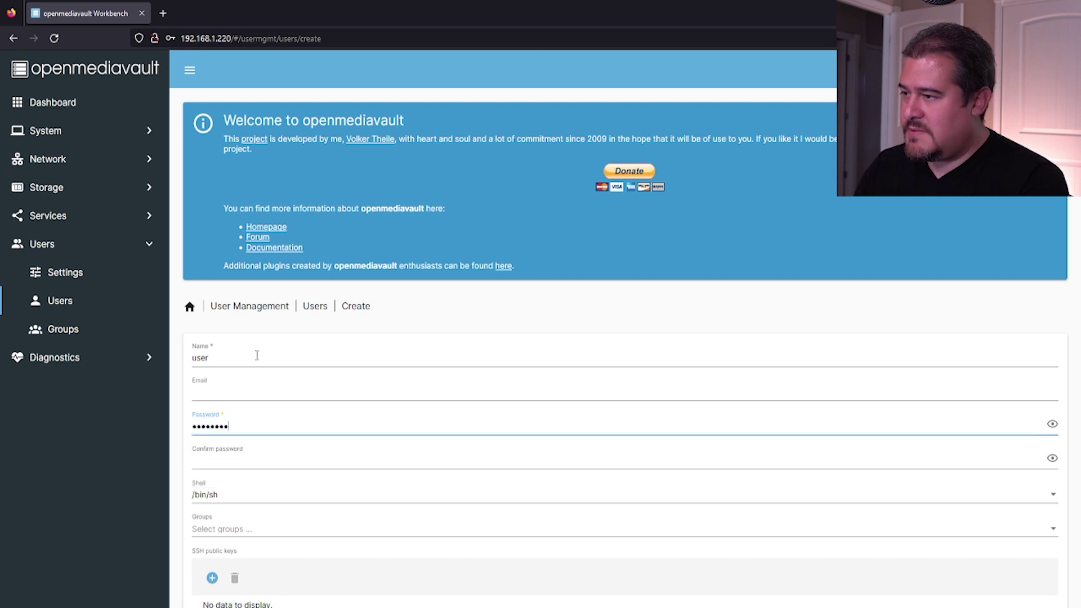
key(Tab)
text(passwo)
key(Tab)
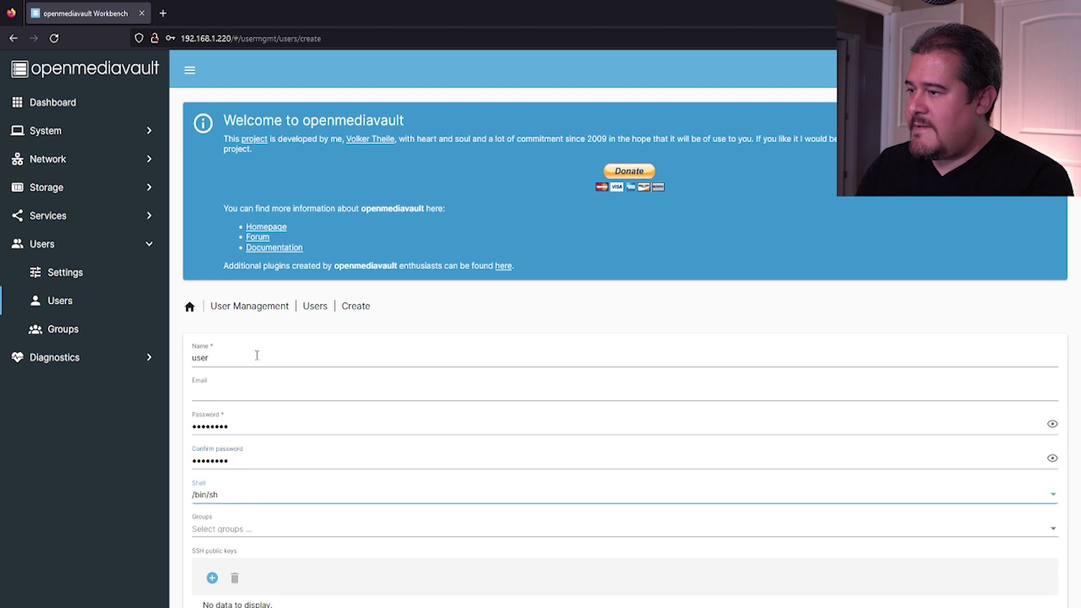
- Add 'user' to the sambashare group and save the account
scroll(233, 484, down, 3)
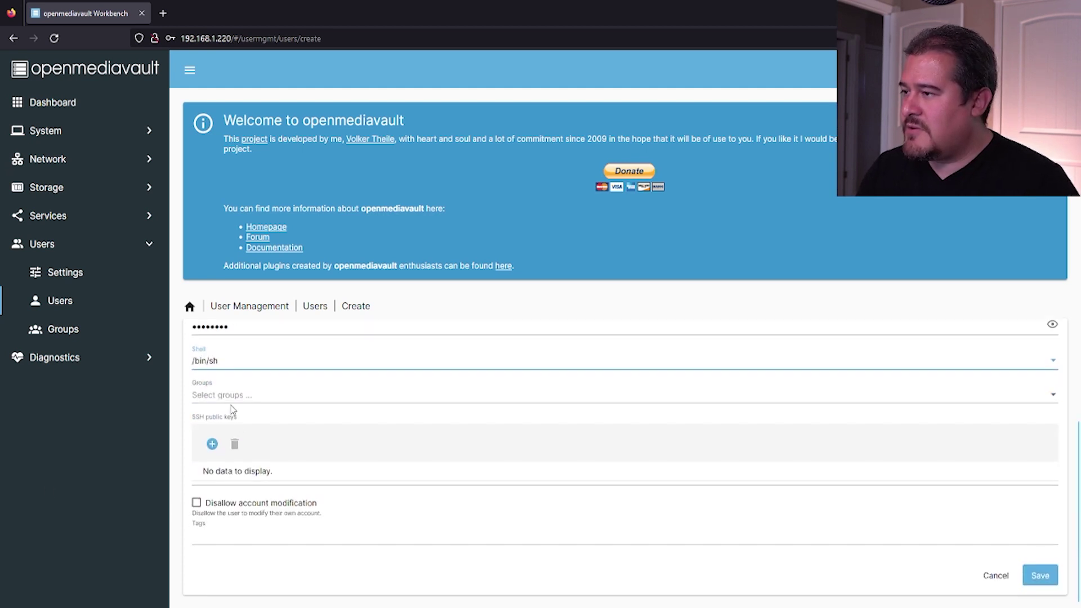
click(244, 401)
scroll(289, 451, down, 5)
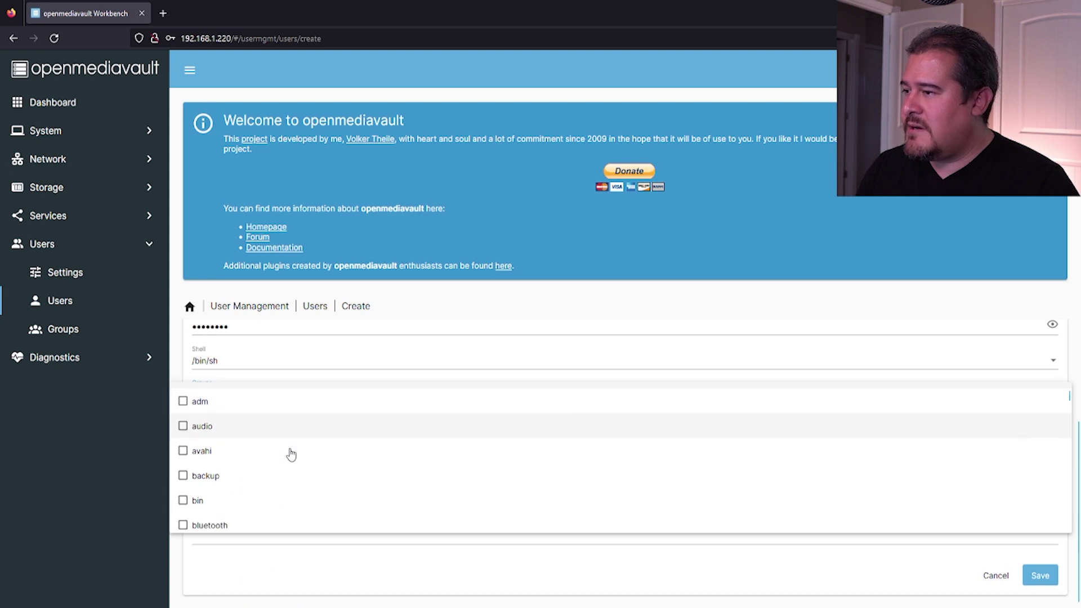
scroll(290, 454, down, 8)
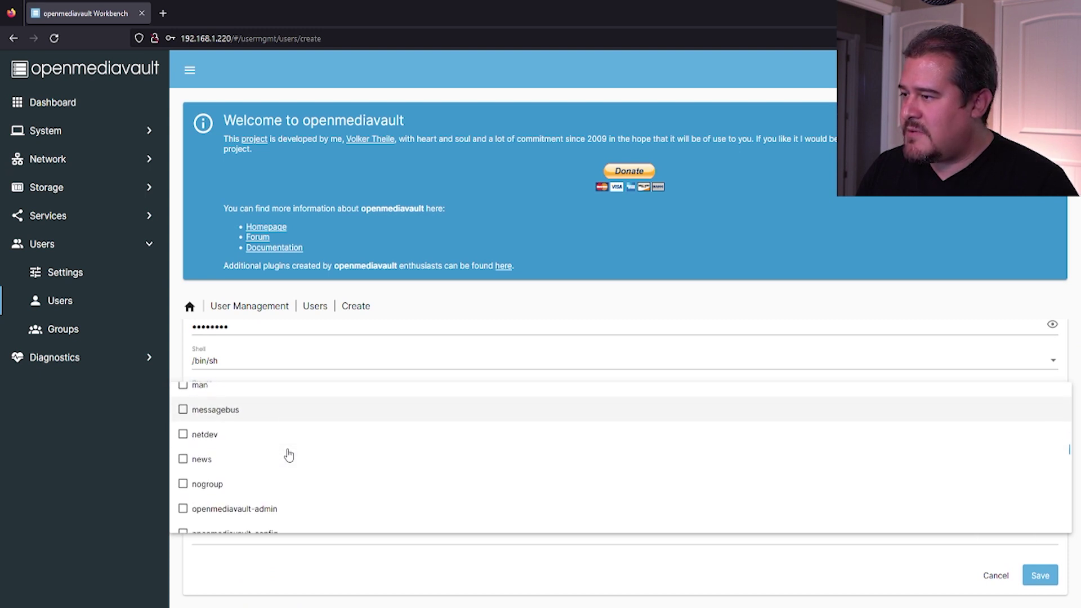
scroll(287, 455, down, 6)
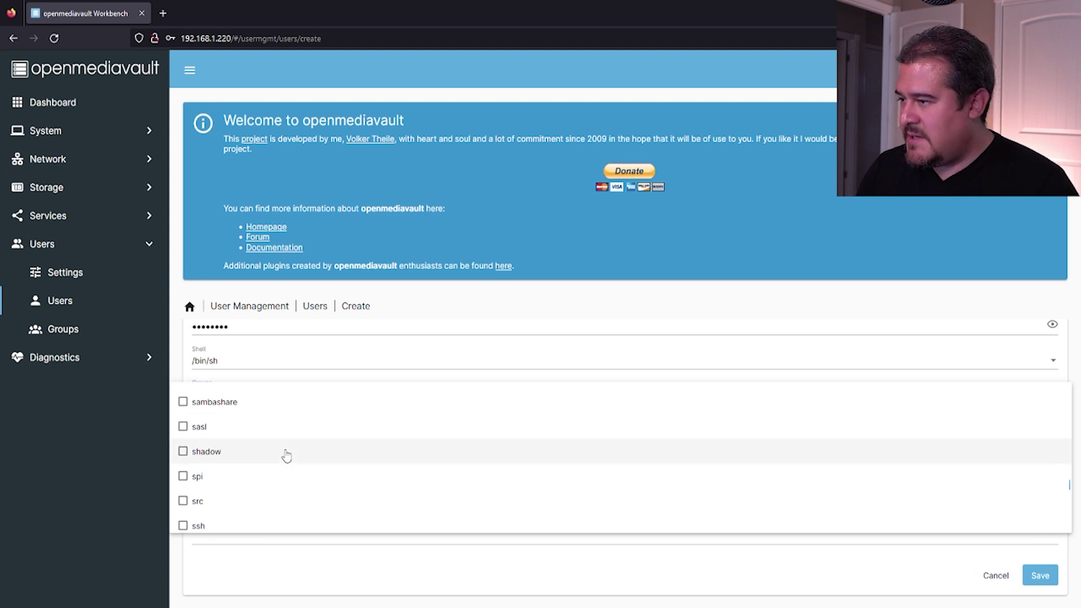
scroll(278, 456, down, 2)
scroll(258, 444, up, 5)
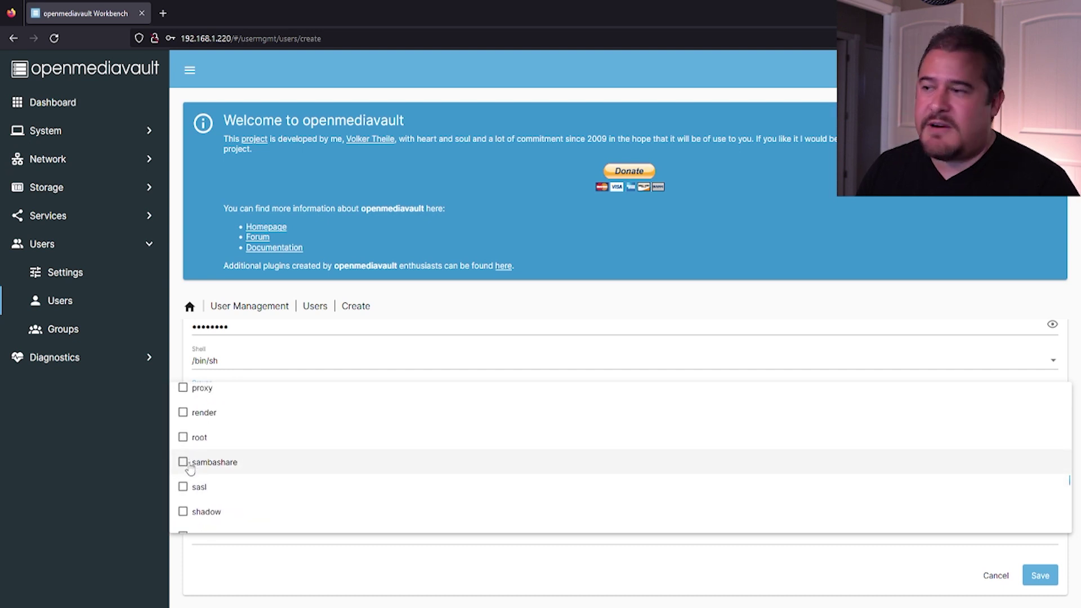
click(183, 462)
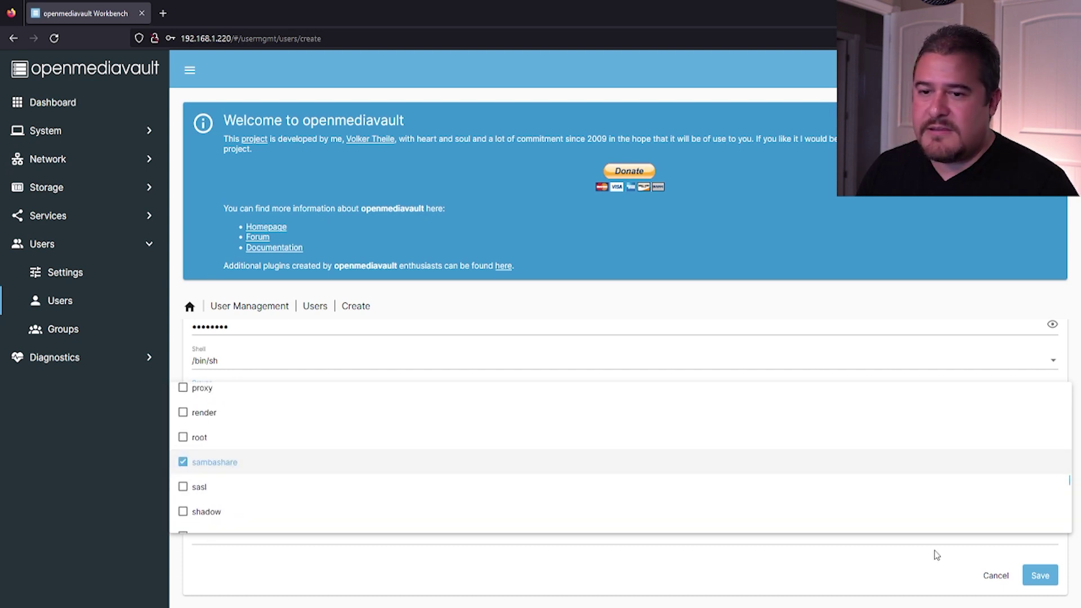
click(722, 572)
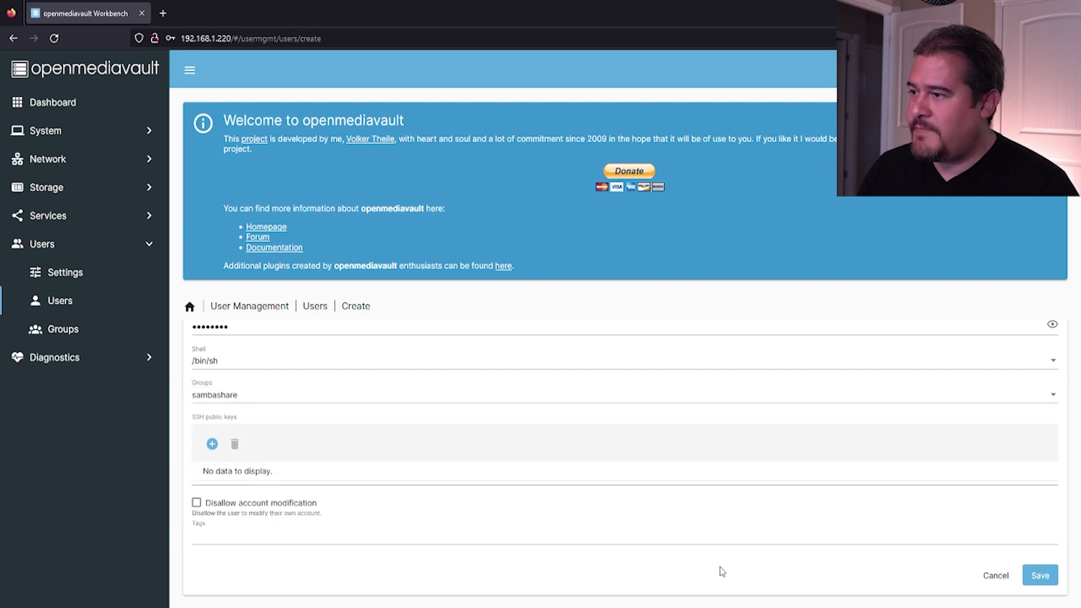
click(1040, 576)
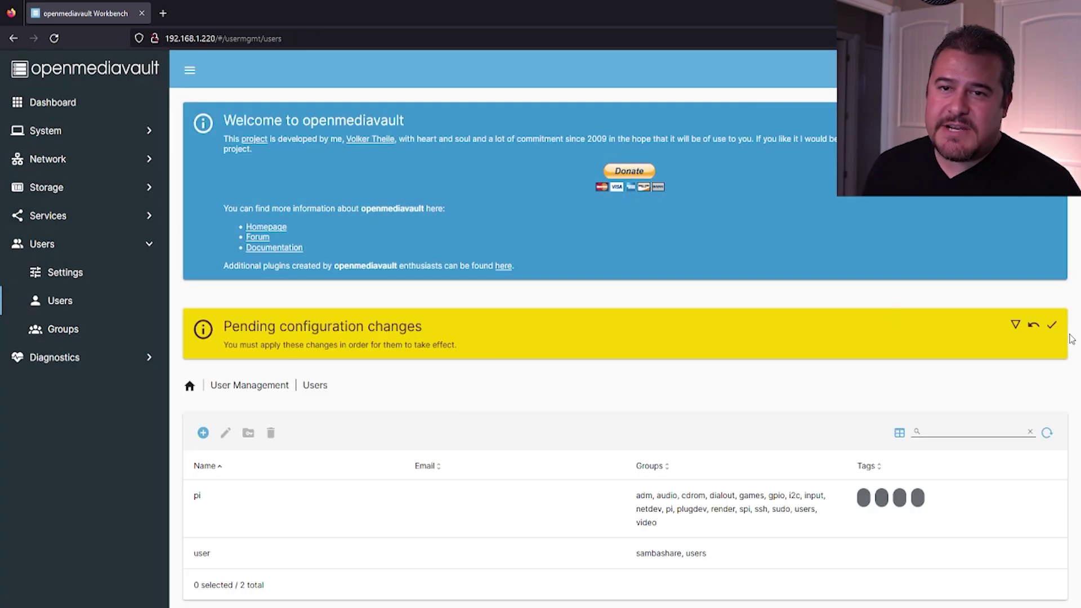
- Apply the pending configuration changes for the new user and confirm with Yes
click(1052, 326)
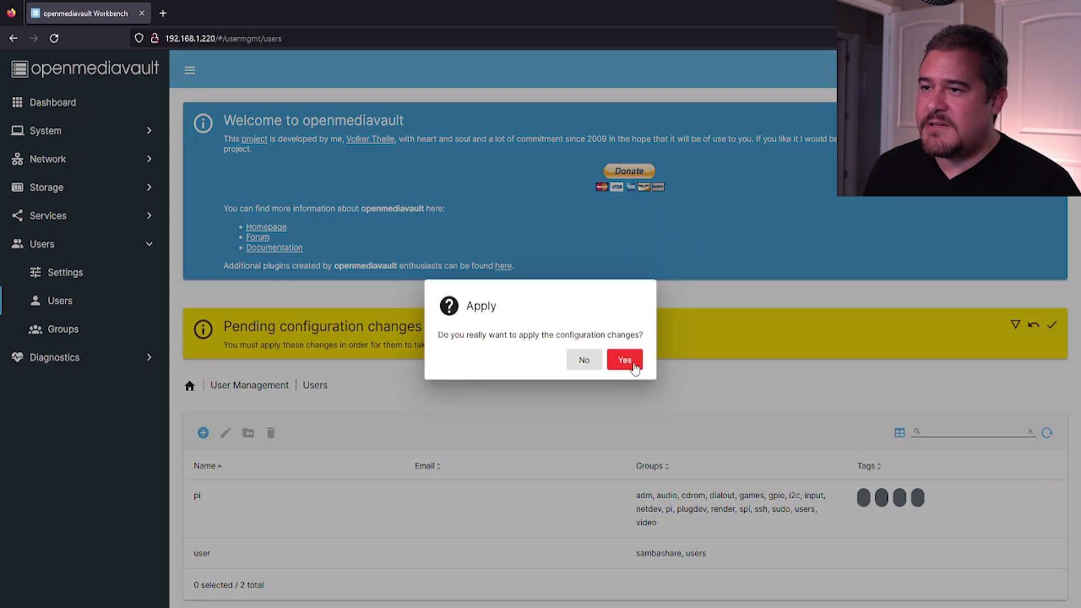
click(634, 367)
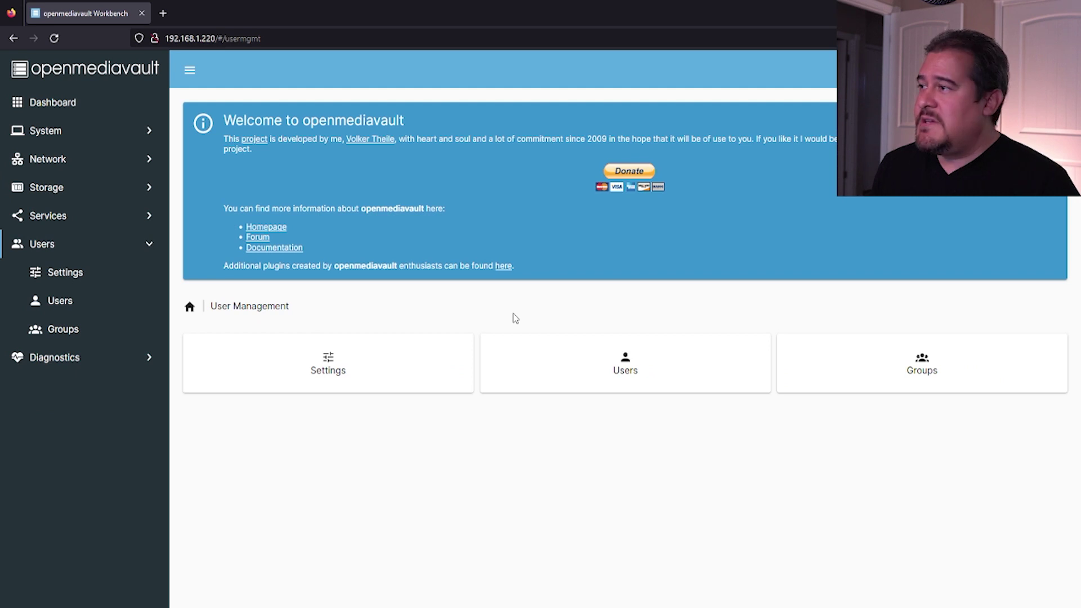
- In Storage > Disks, compare disk capacities and select the 7.41 GiB USB disk /dev/sda
click(60, 192)
click(73, 223)
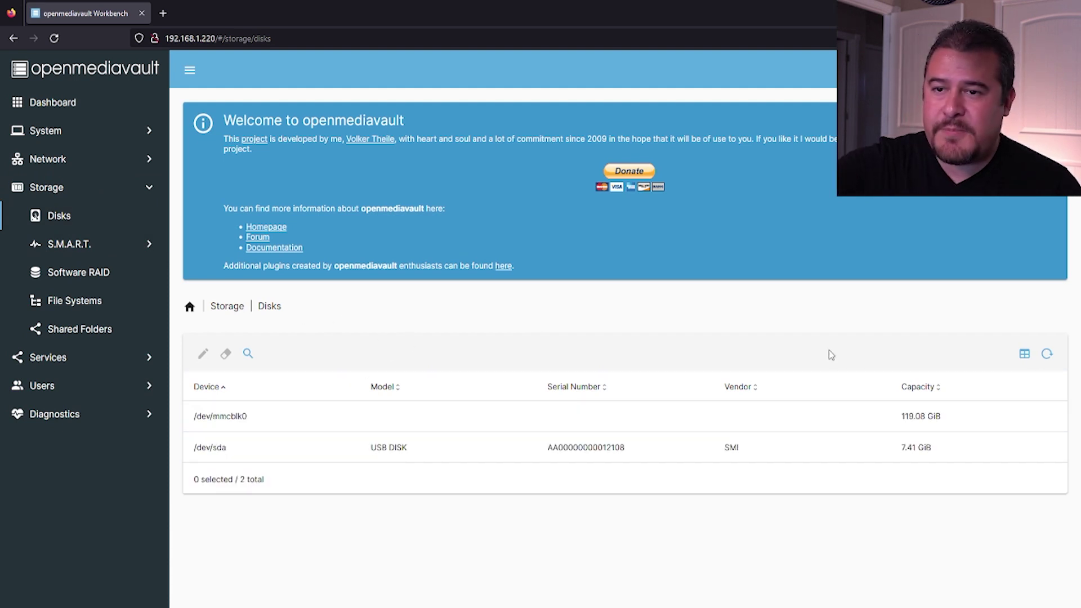
drag(943, 416, 901, 416)
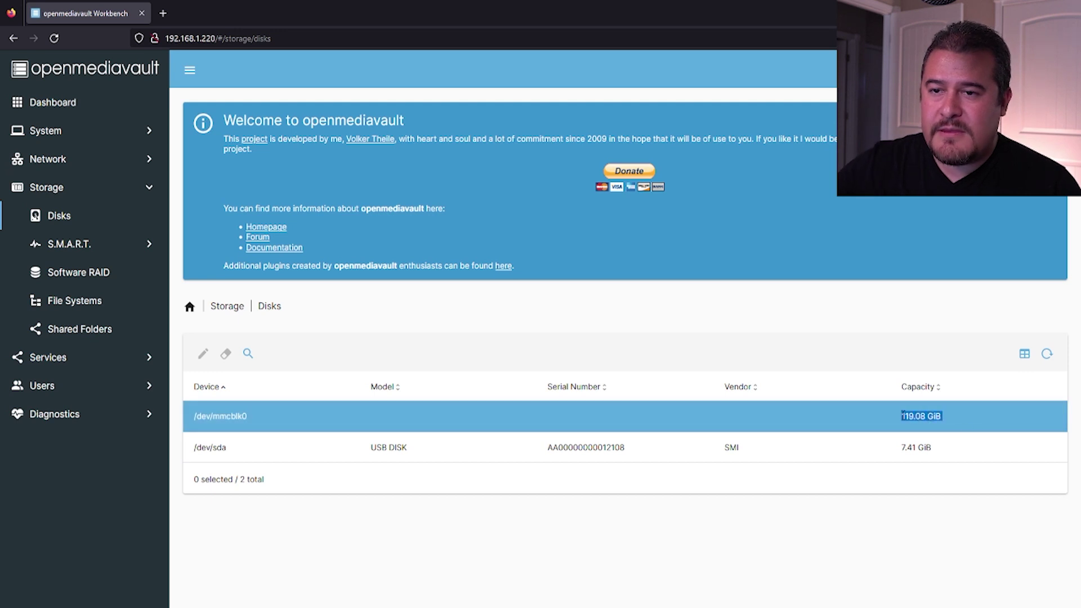
click(954, 415)
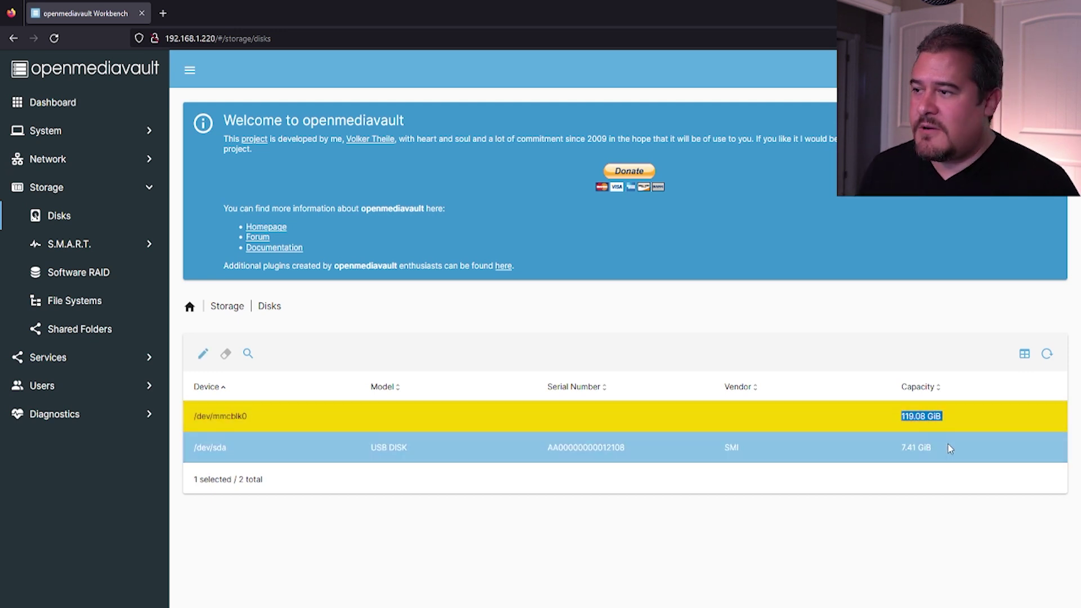
click(944, 449)
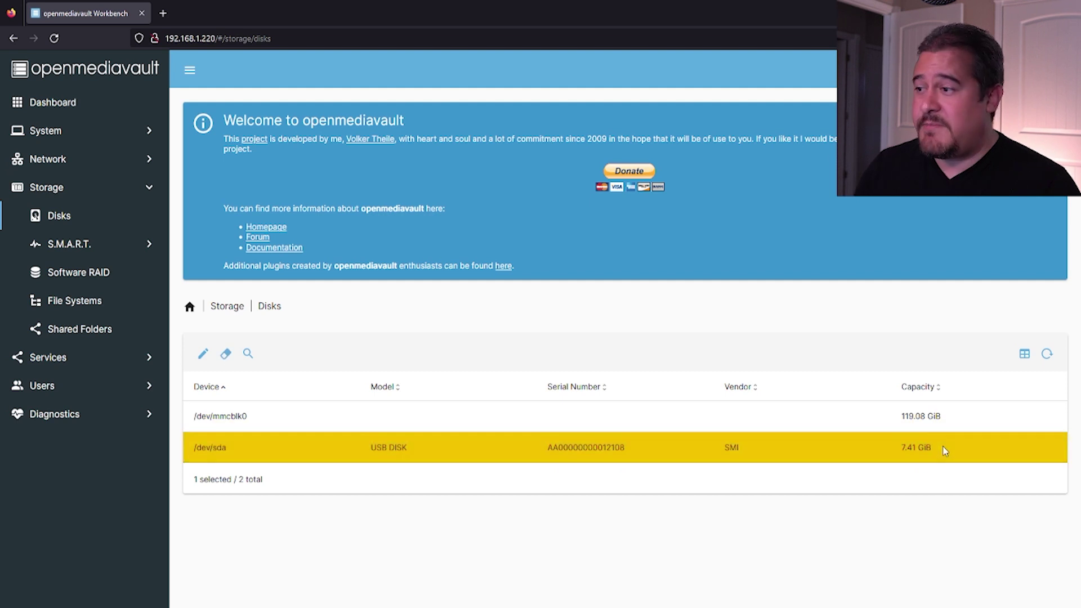
drag(945, 449, 886, 452)
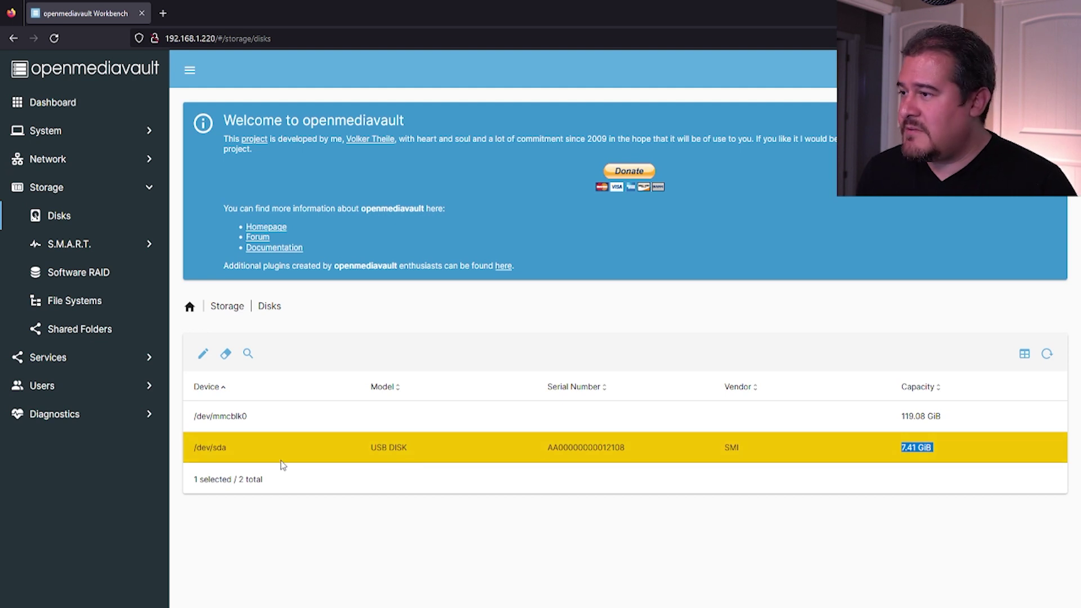
- Quick-wipe /dev/sda after confirming data loss, then close the wipe output
click(225, 353)
click(473, 359)
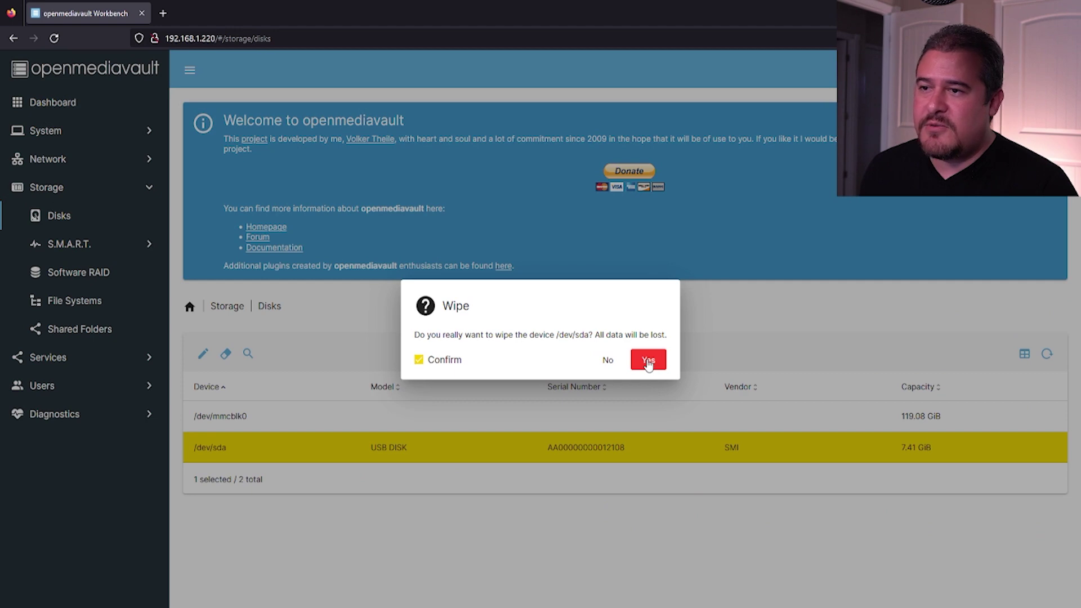
click(648, 363)
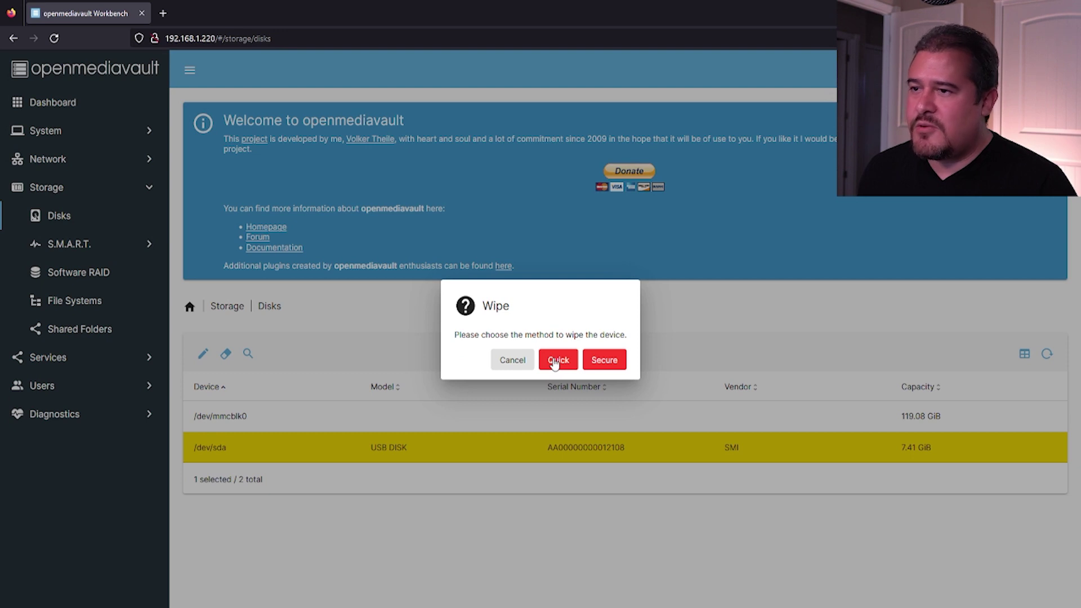
click(555, 363)
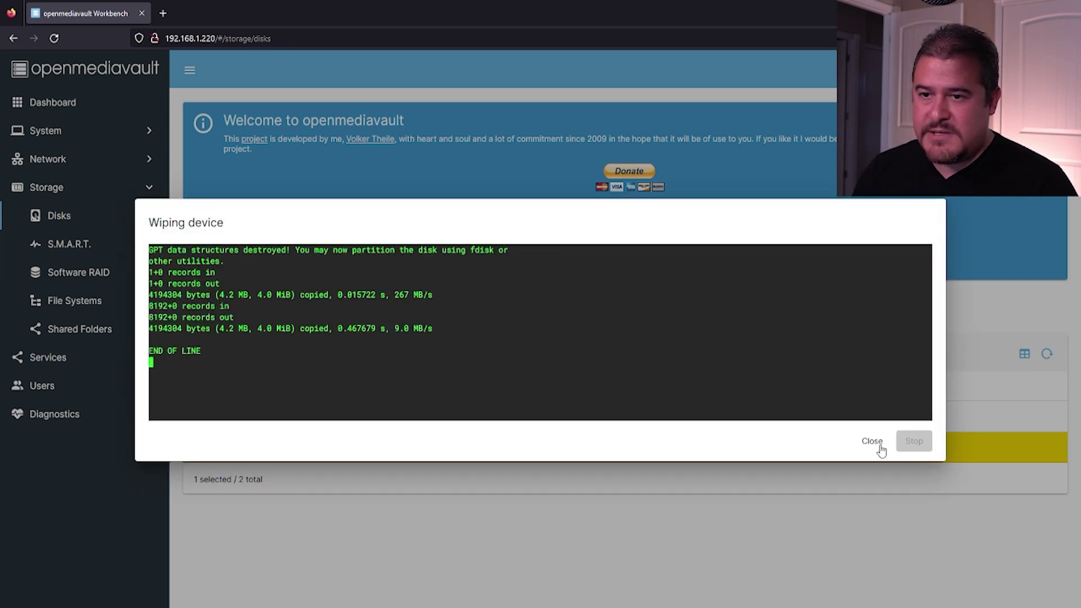
click(872, 442)
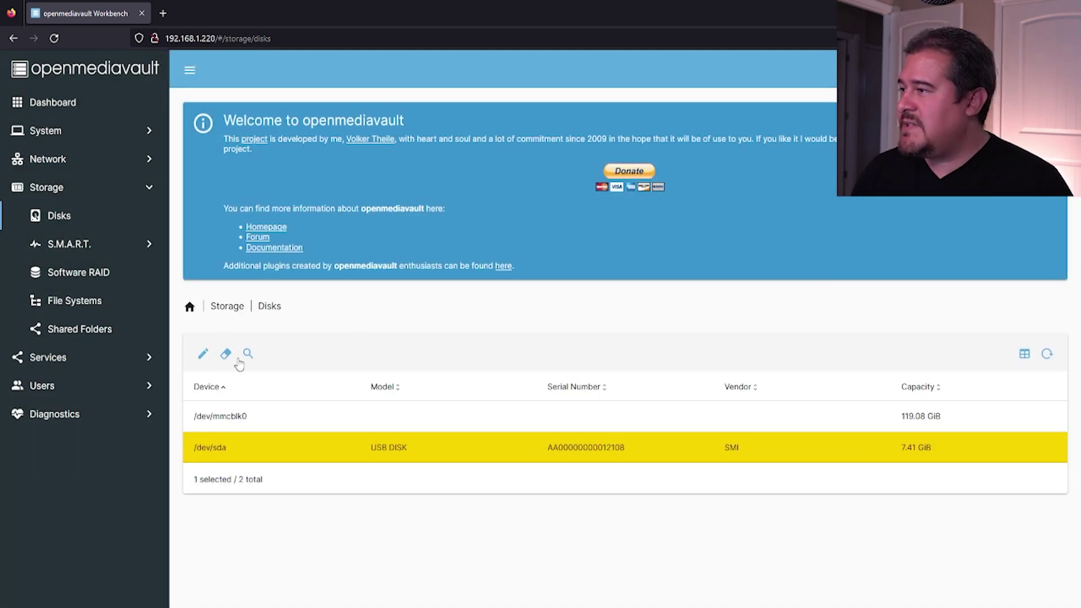
- Create an EXT4 file system on the USB disk /dev/sda and close the creation output
click(72, 308)
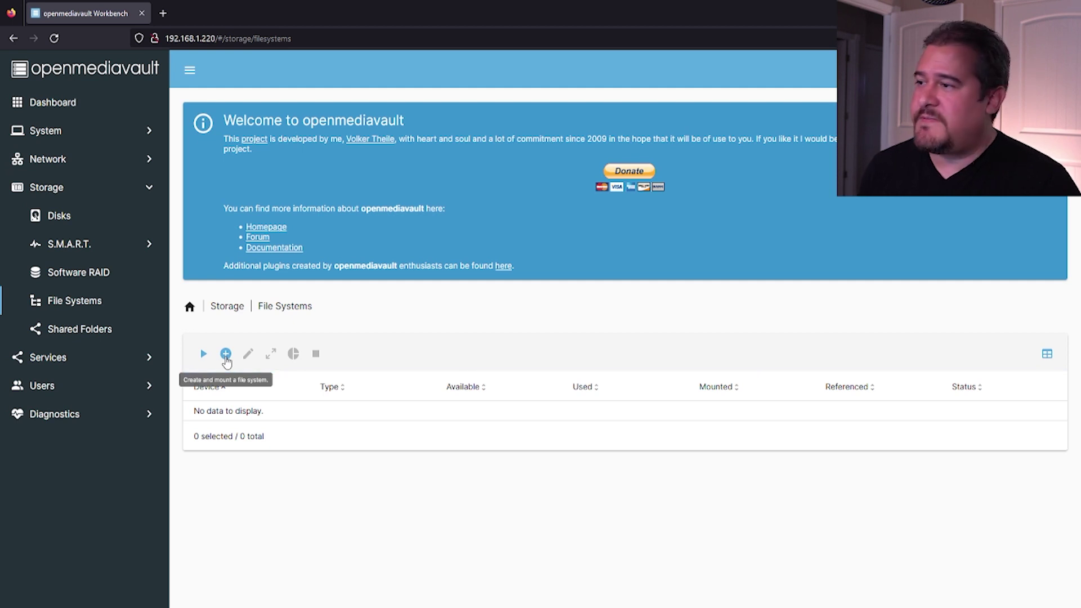
click(225, 355)
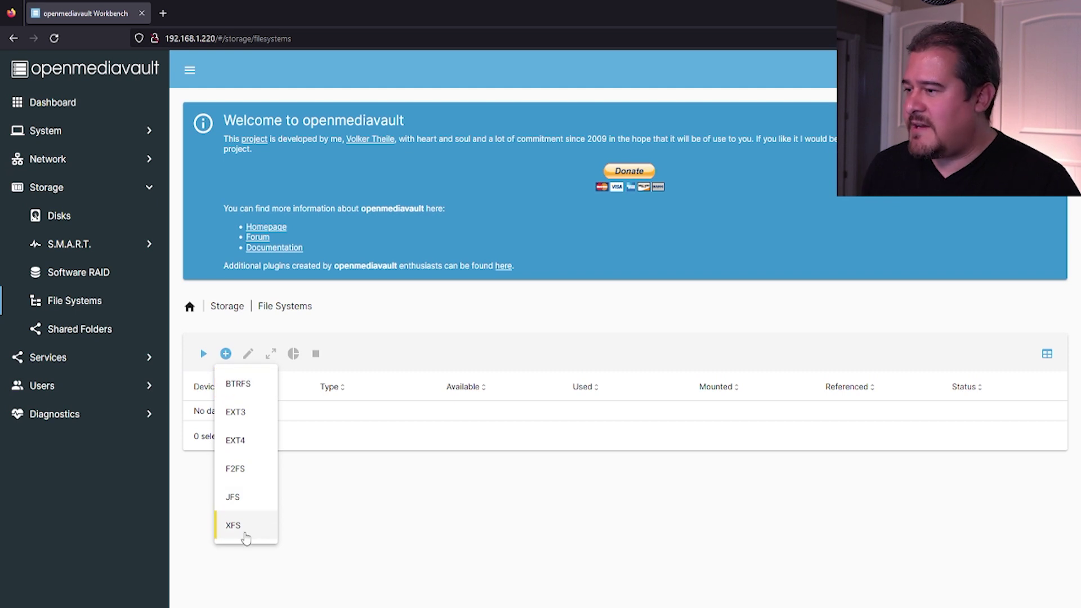
click(247, 448)
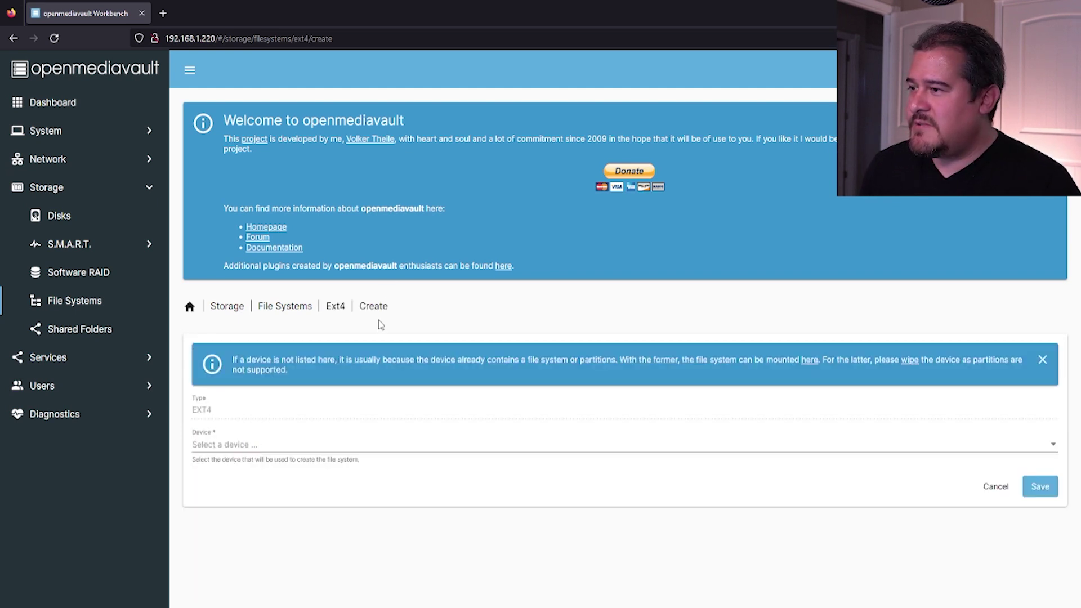
click(287, 449)
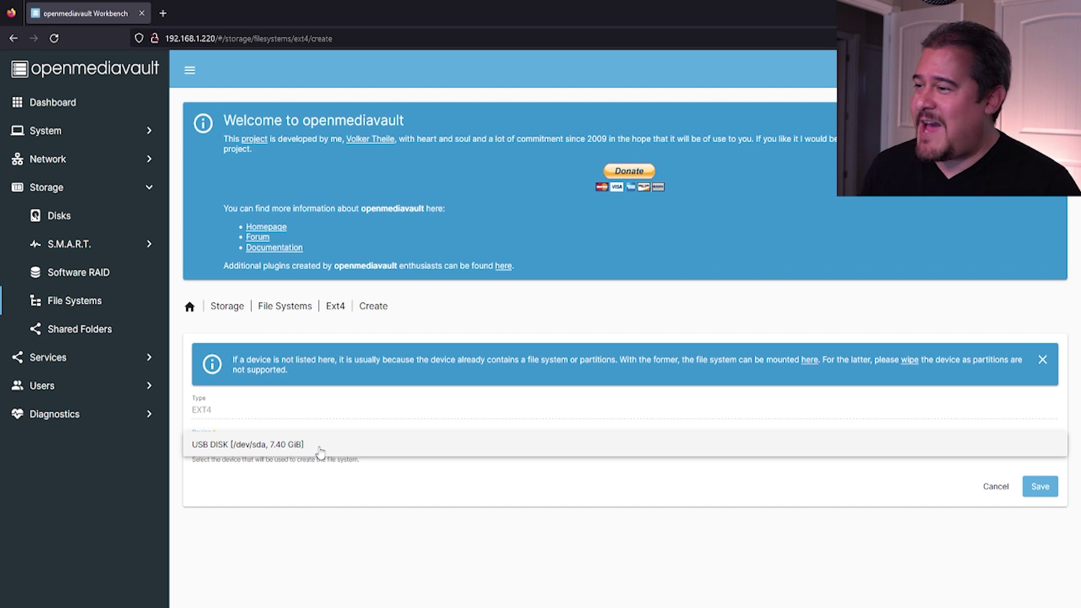
click(318, 450)
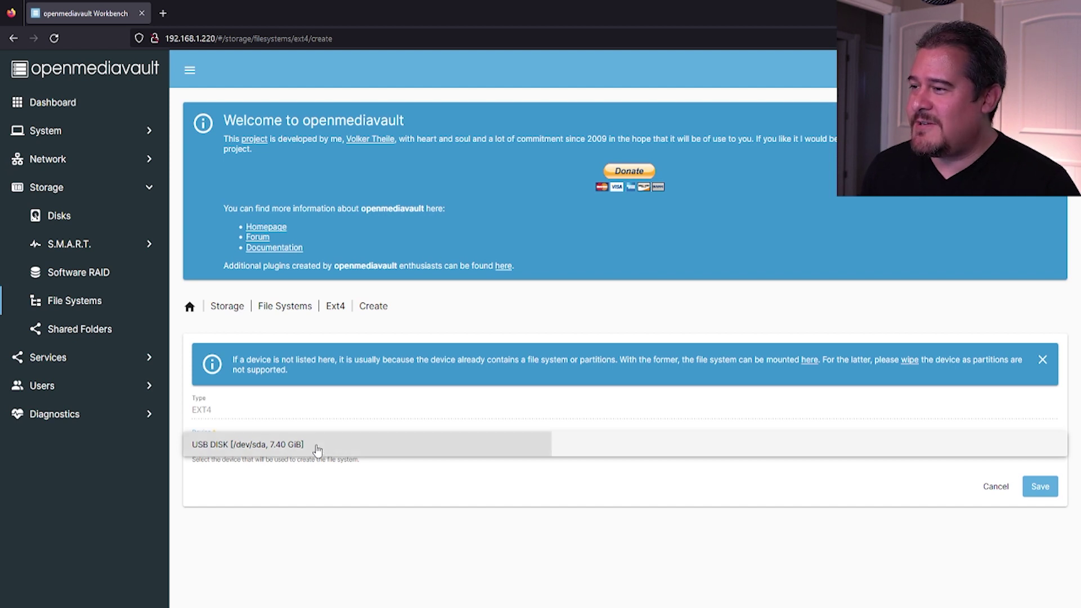
click(1039, 487)
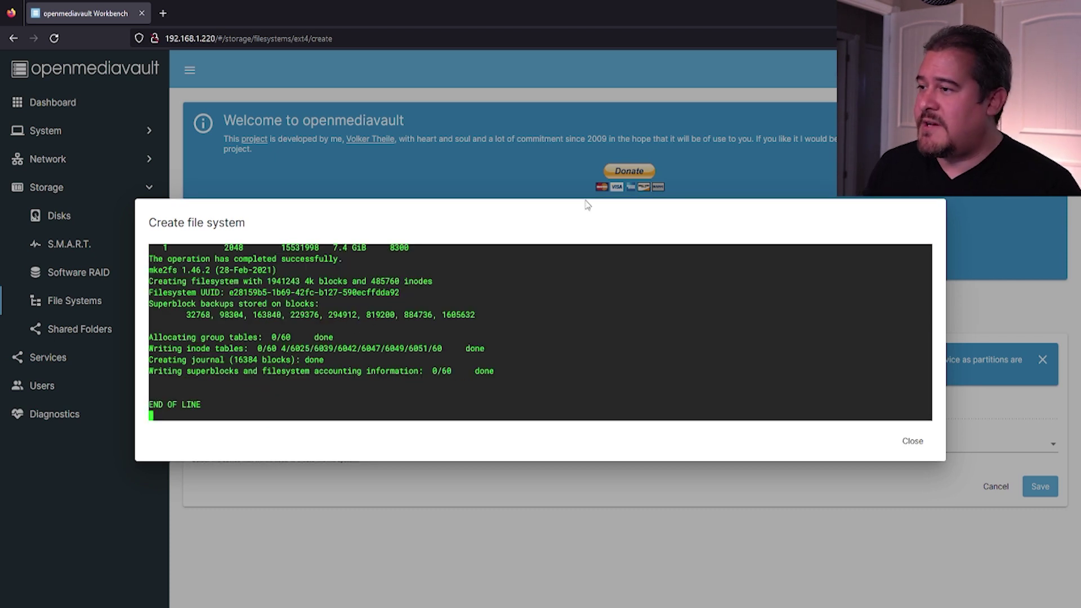
click(913, 441)
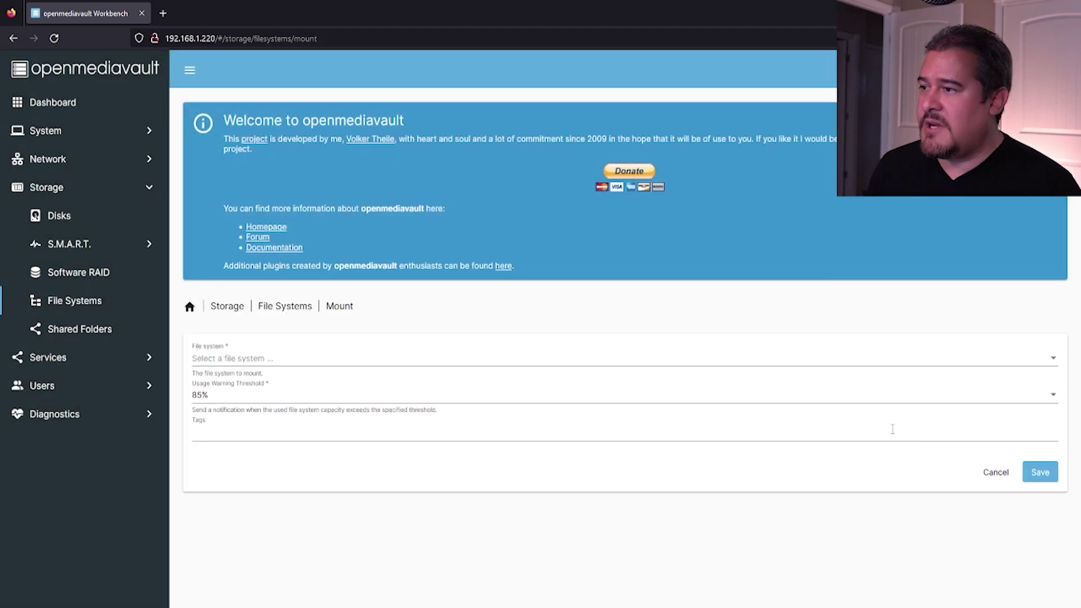
- Choose /dev/sda1 [EXT4, 7.40 GiB] in the Mount form and save the mount
click(325, 356)
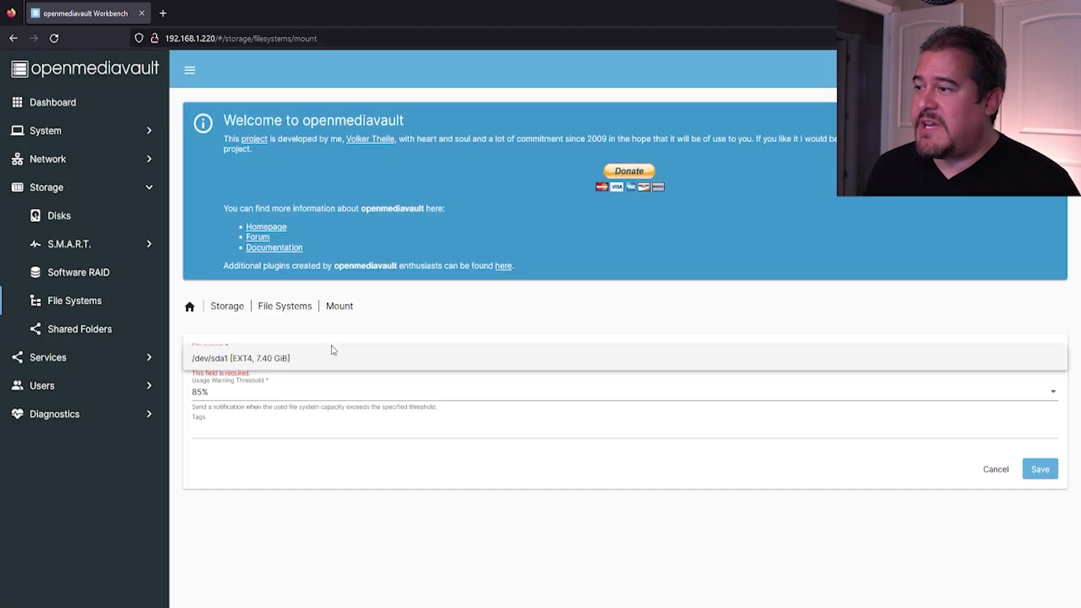
click(305, 363)
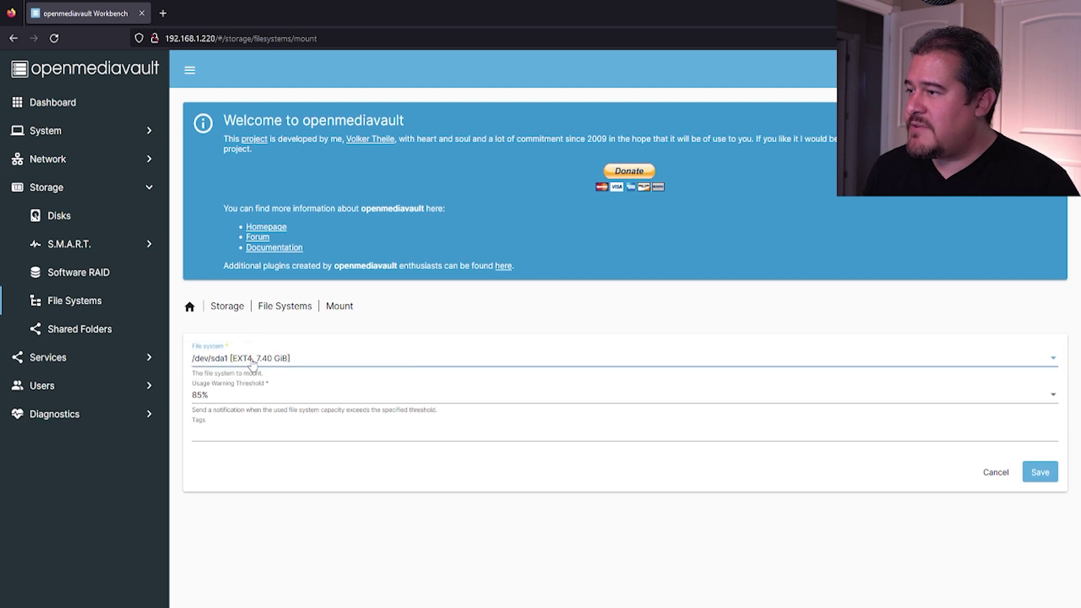
click(230, 450)
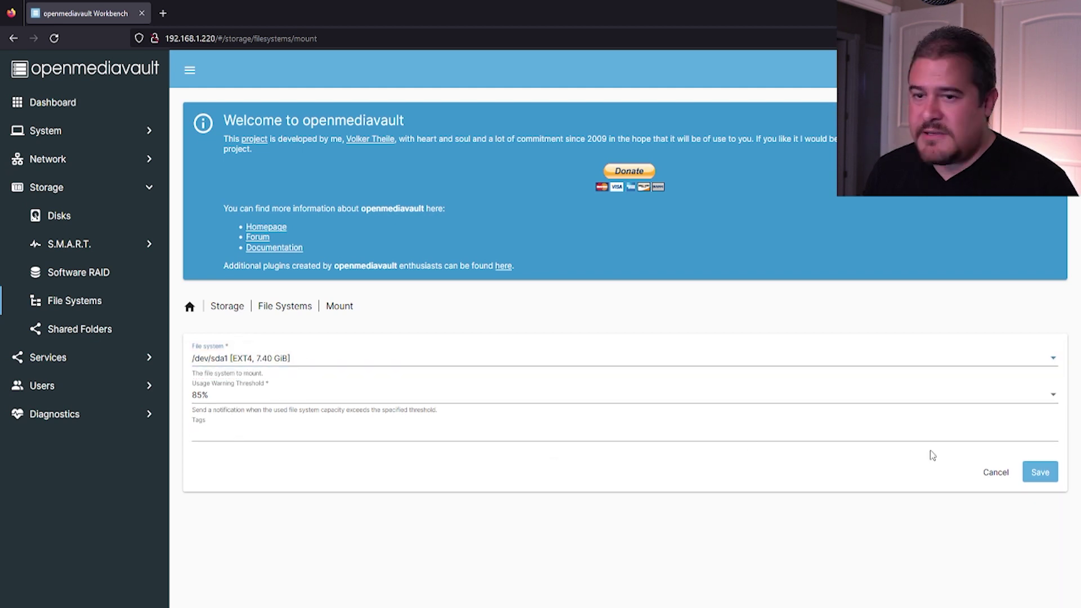
click(1033, 474)
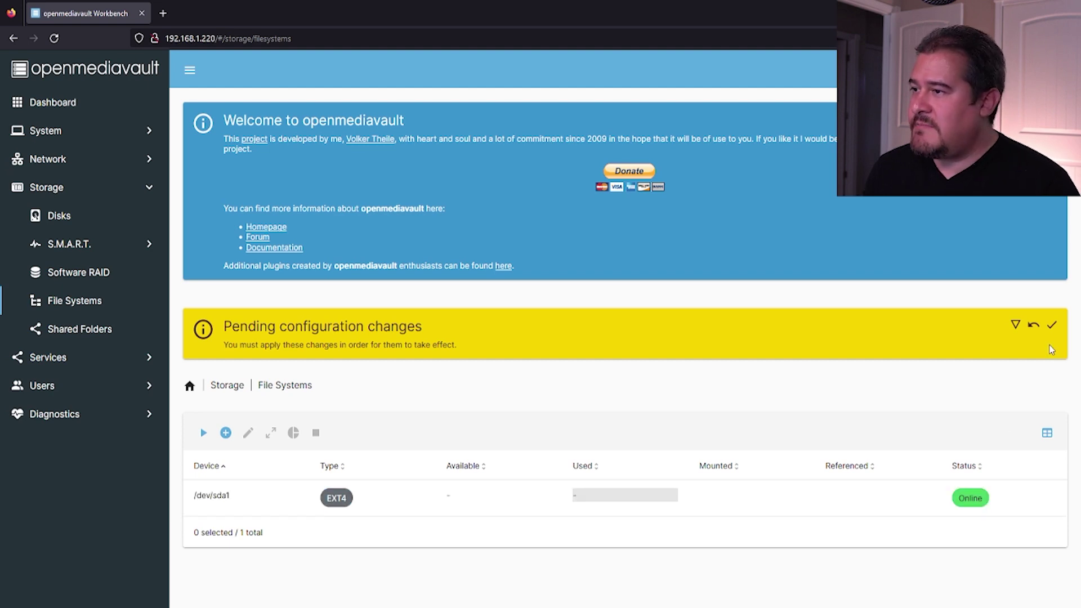
- Apply the pending configuration changes so /dev/sda1 shows mounted with 7.18 GiB available
click(1052, 324)
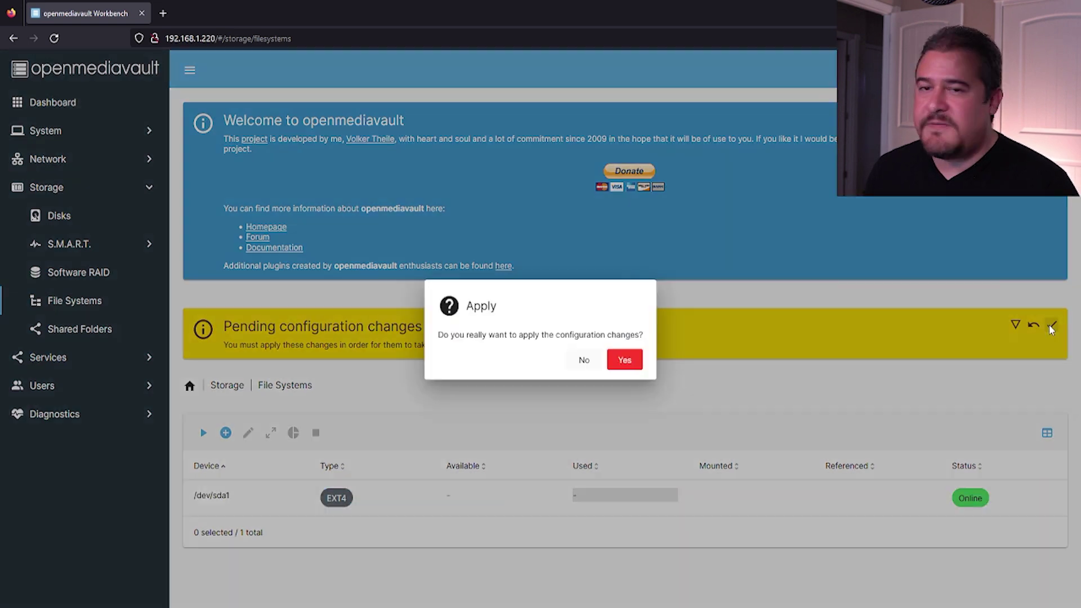
click(632, 361)
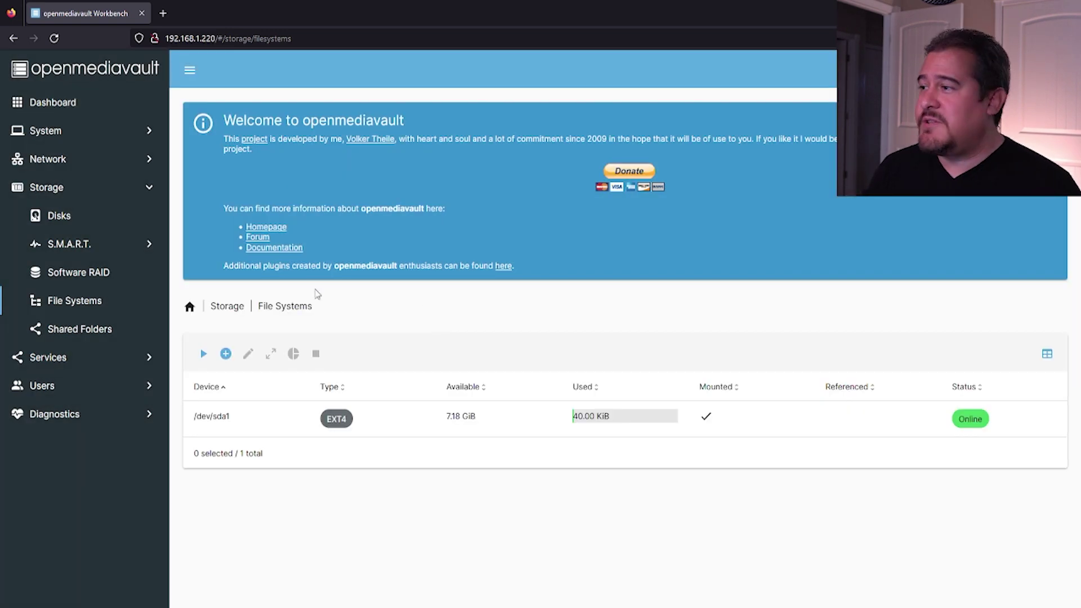
click(111, 332)
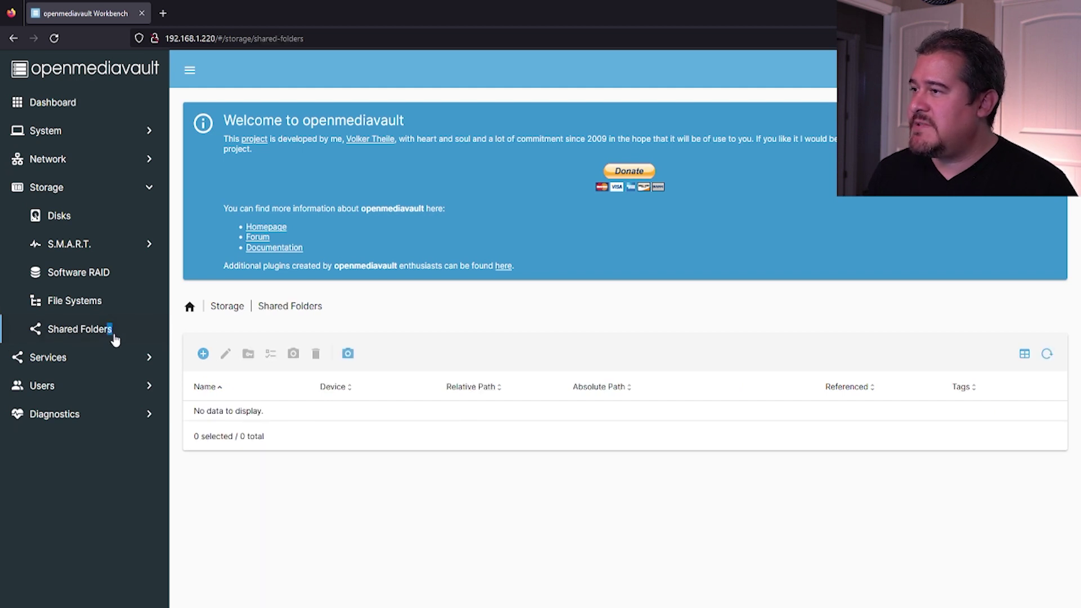
- Add shared folder 'share' on /dev/sda1 with Administrator/Users read/write, Others no access, and apply it
click(203, 353)
click(239, 361)
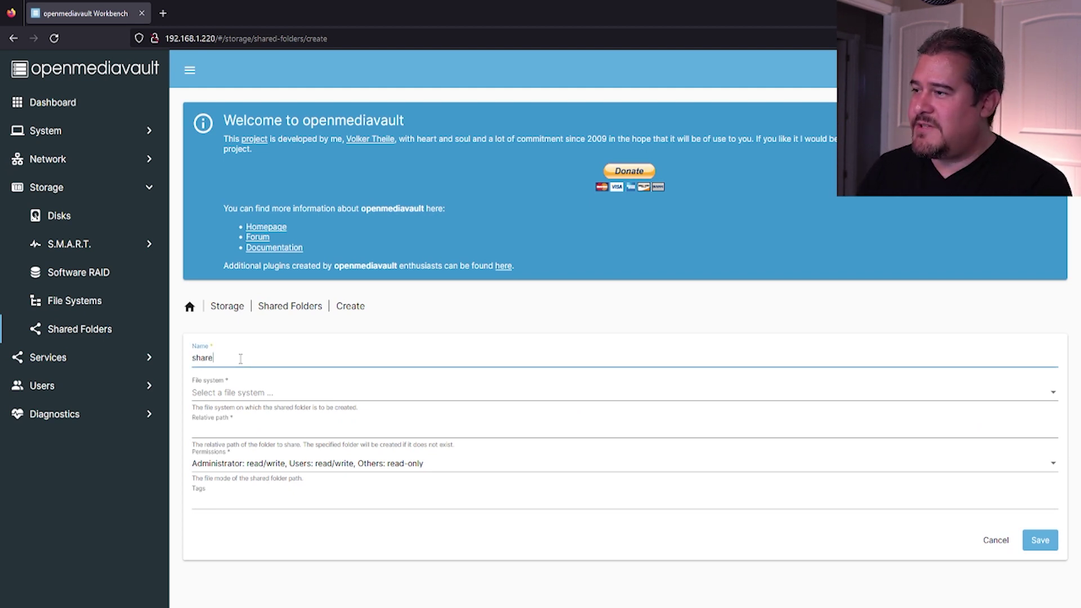
click(276, 394)
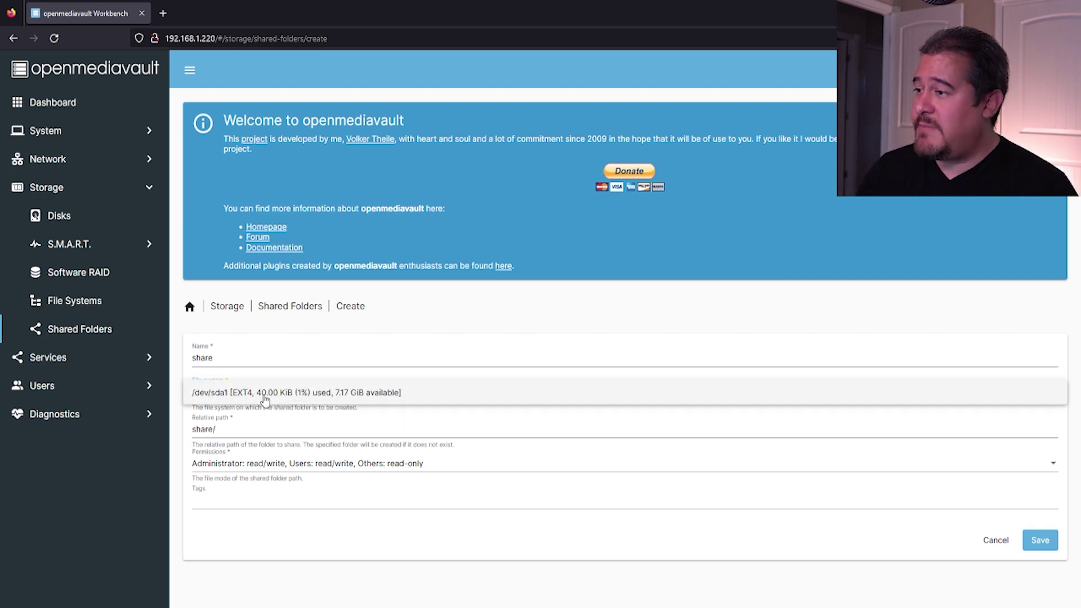
click(264, 396)
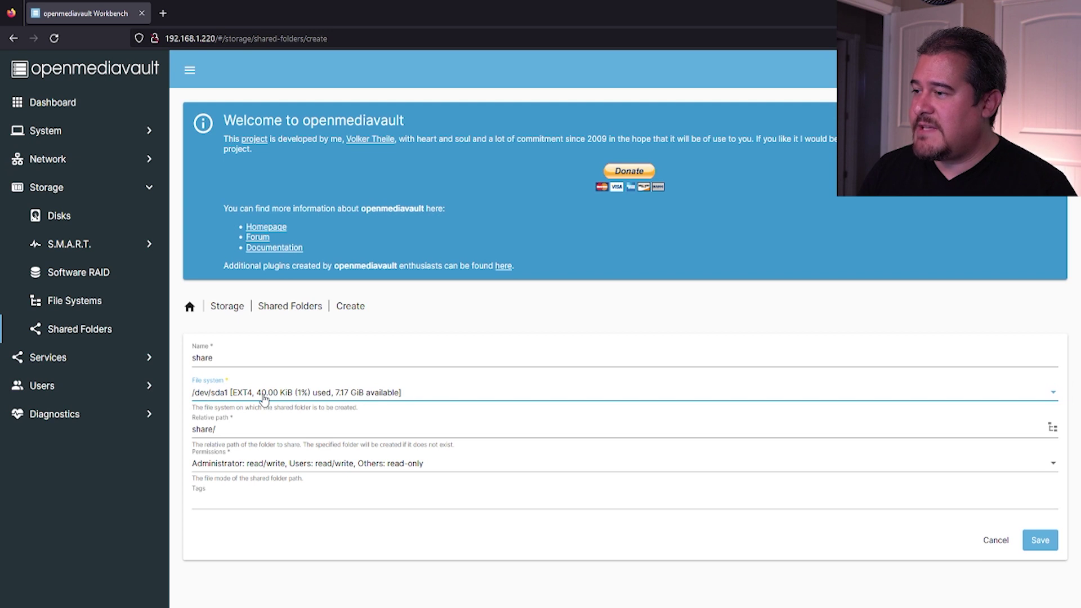
click(240, 430)
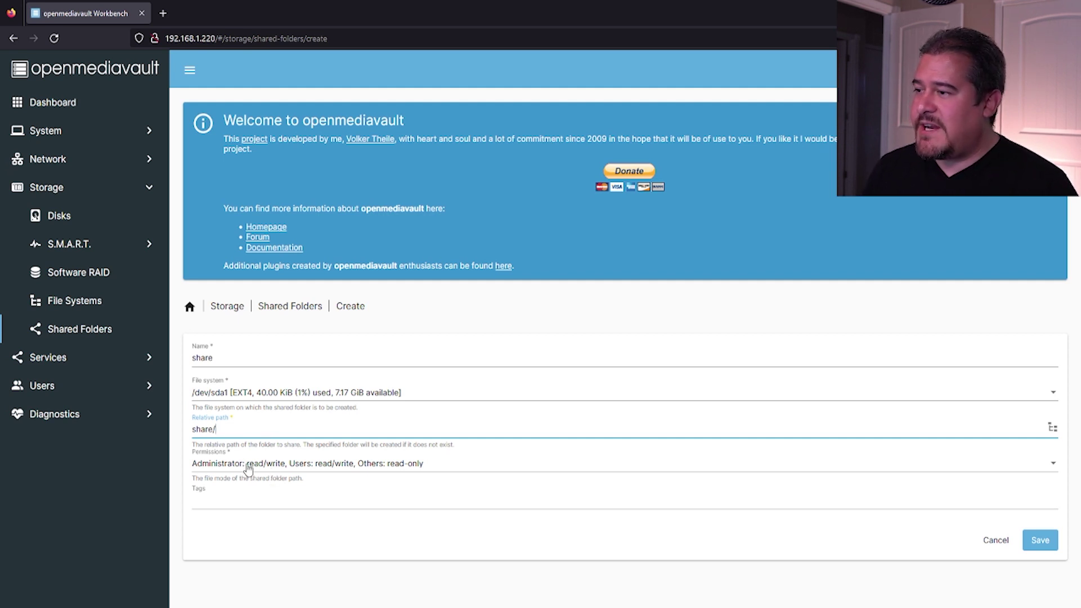
click(268, 464)
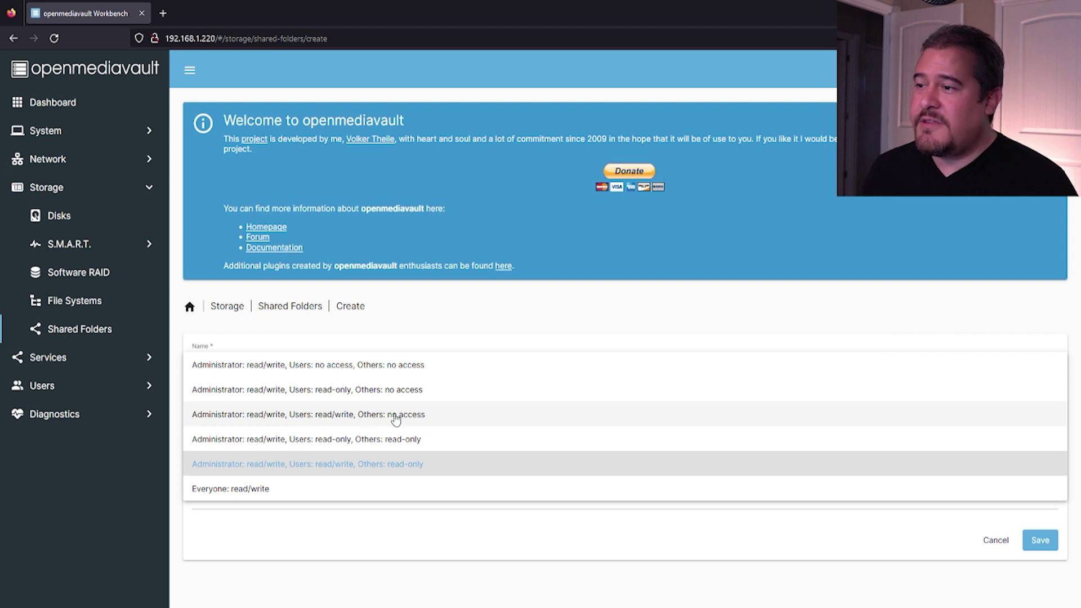
click(373, 412)
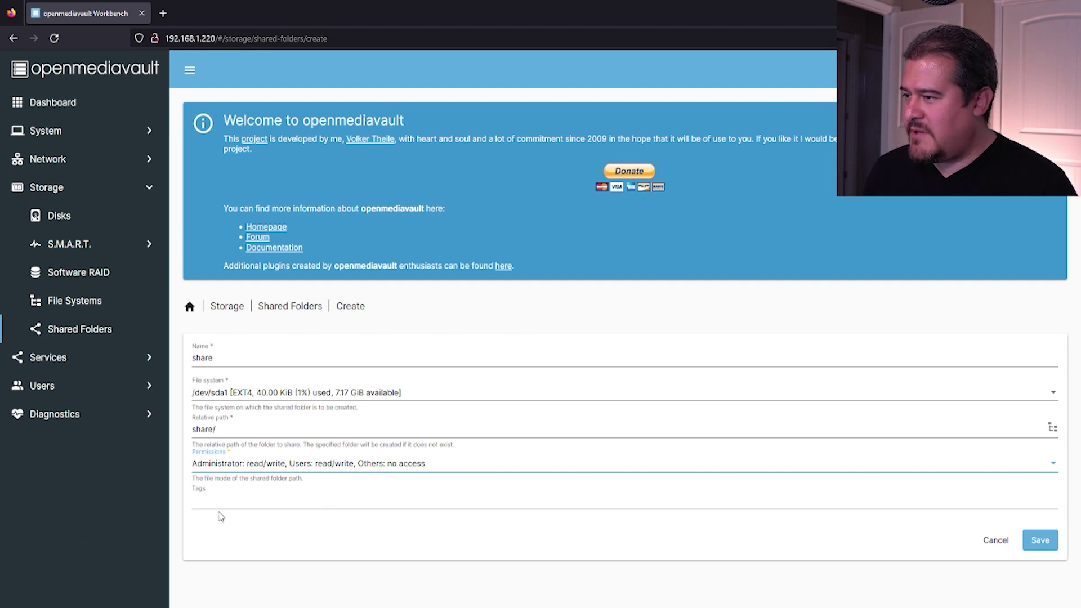
click(352, 505)
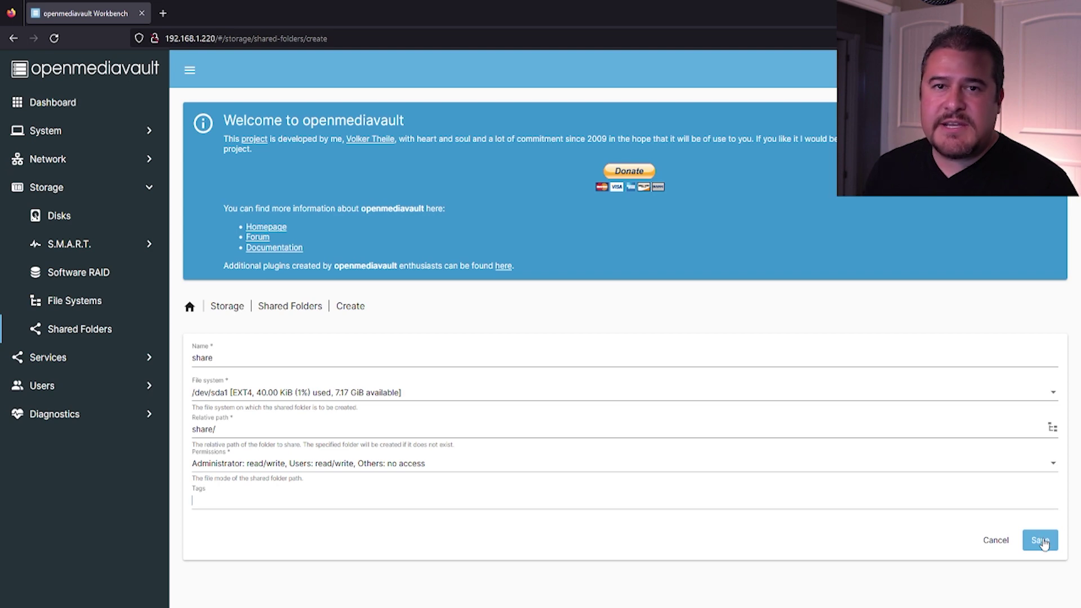
click(1041, 541)
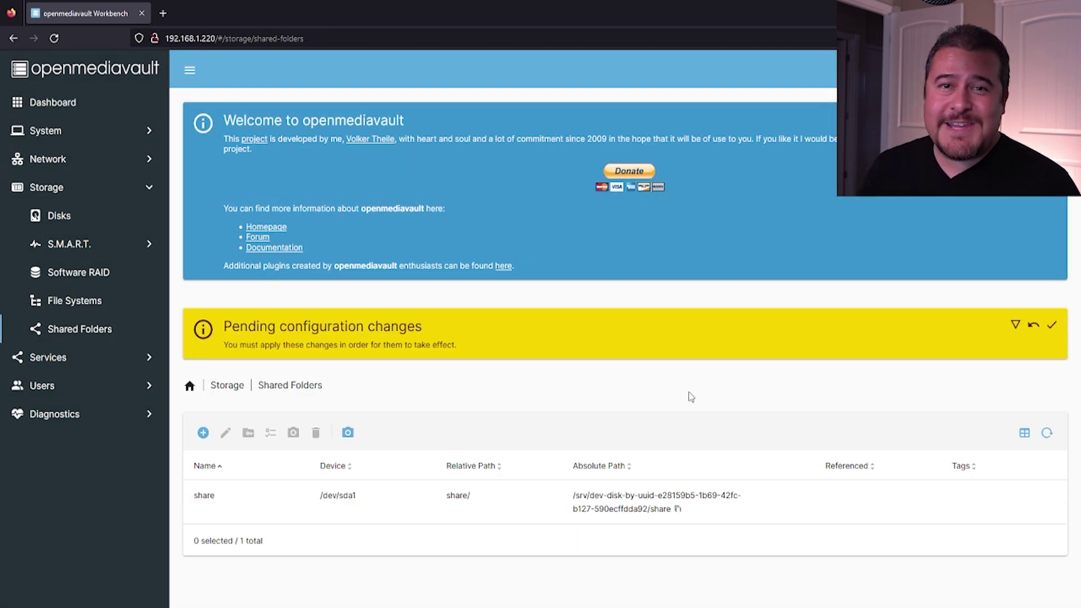
click(1053, 327)
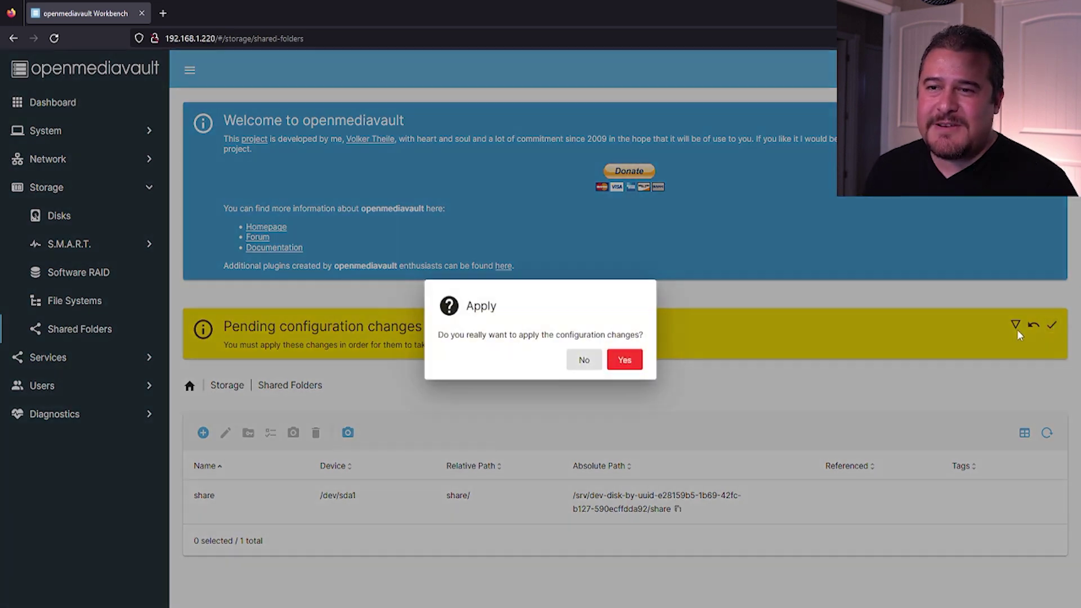
click(624, 357)
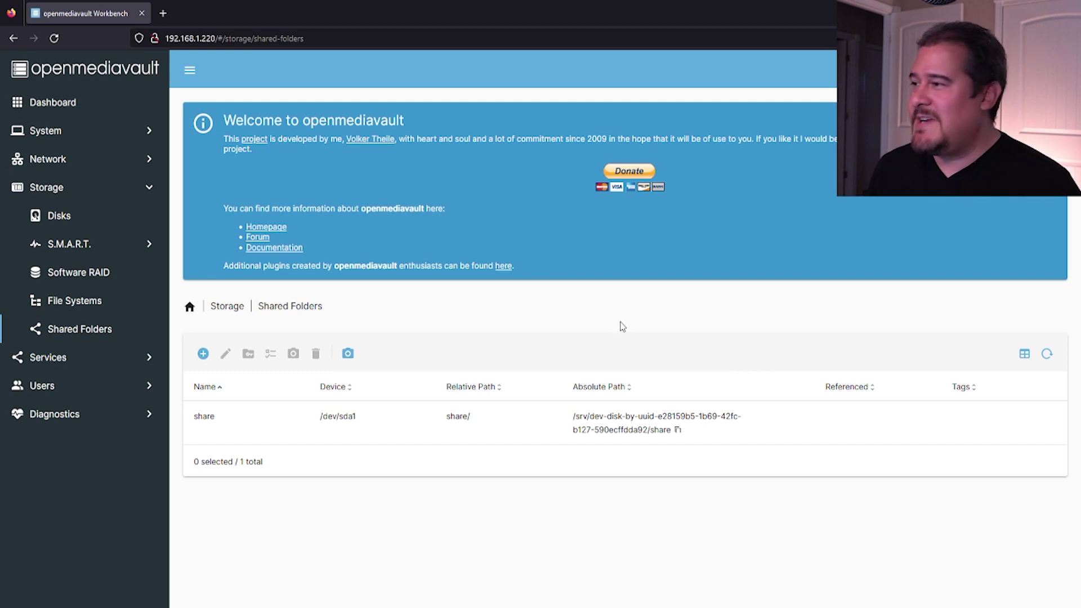
- Enable the SMB/CIFS service with workgroup WORKGROUP and save the settings
click(67, 358)
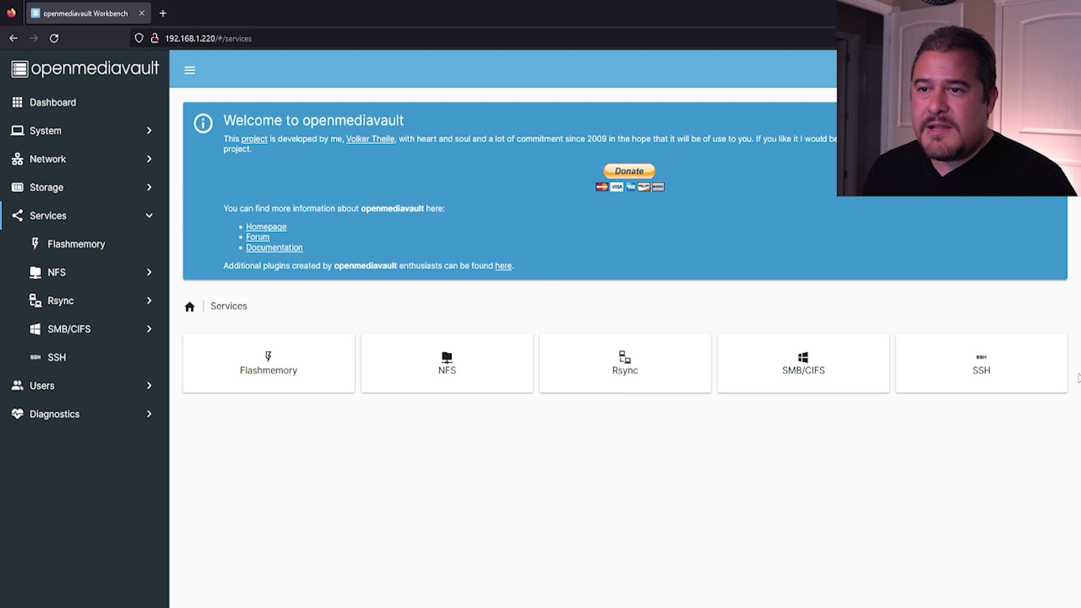
click(814, 381)
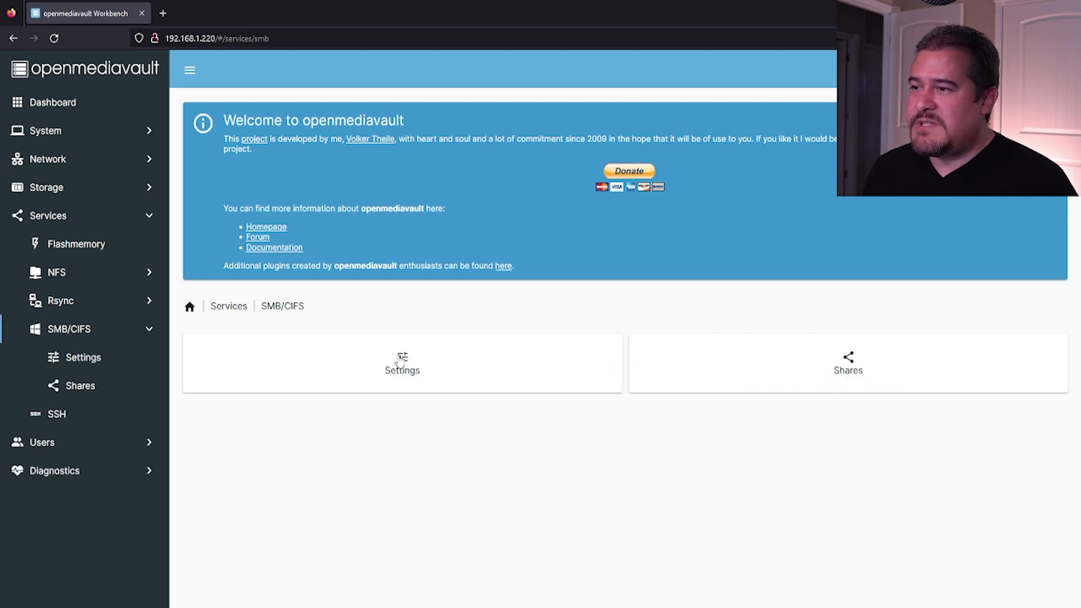
click(399, 361)
click(223, 353)
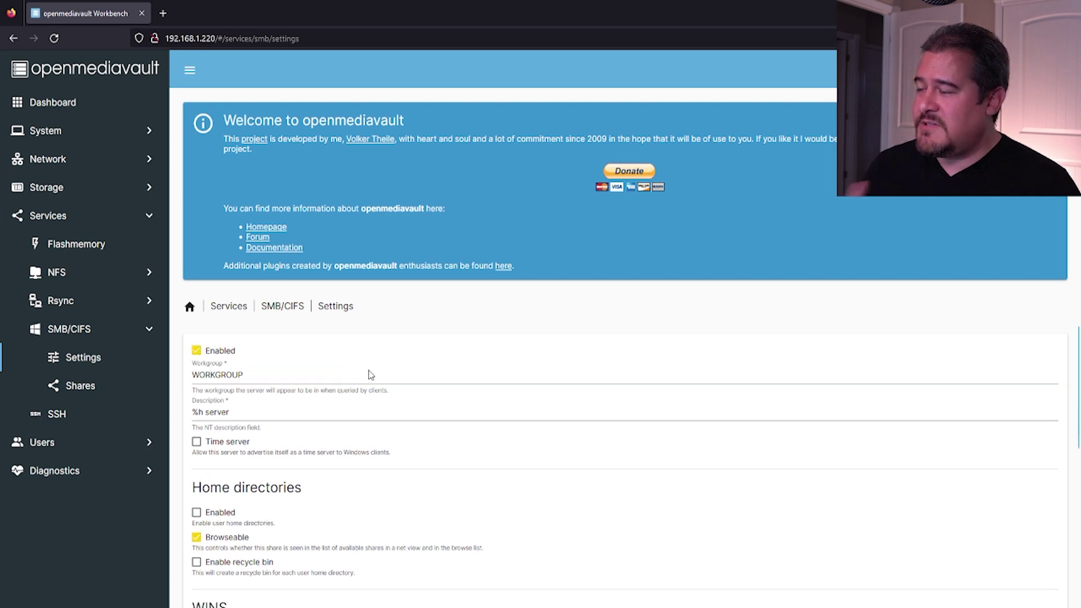
drag(262, 375, 181, 394)
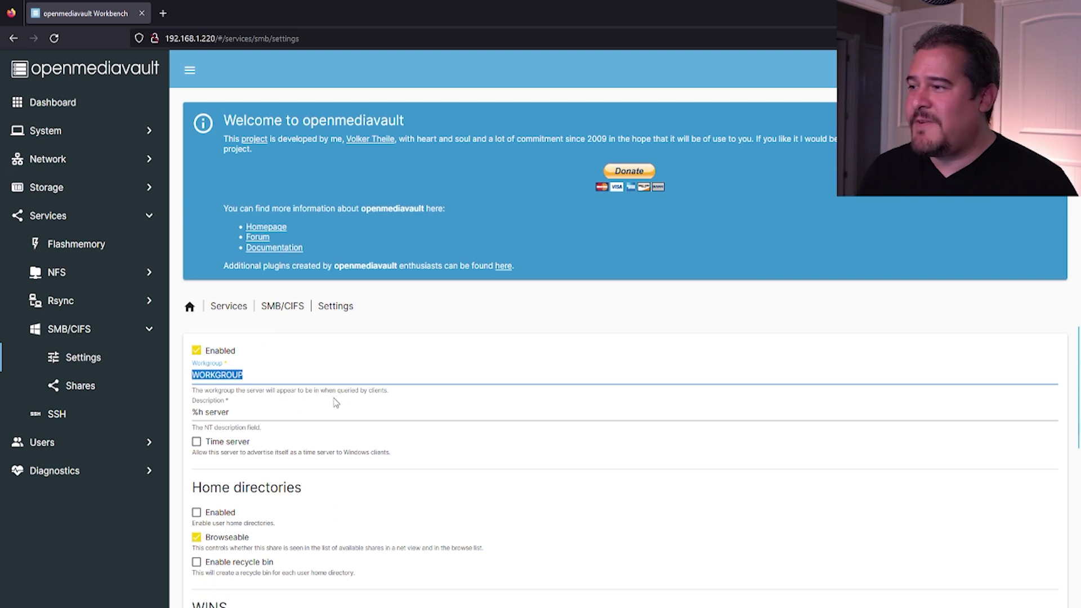
scroll(333, 402, down, 2)
scroll(326, 403, up, 1)
scroll(319, 392, down, 3)
scroll(316, 388, down, 3)
scroll(323, 391, down, 1)
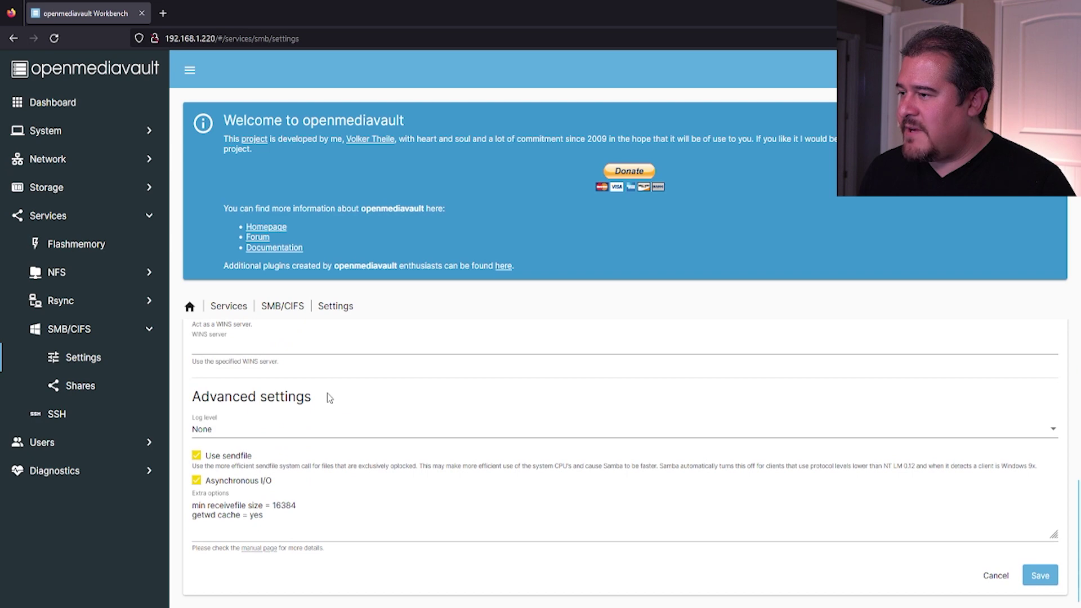
scroll(353, 432, up, 4)
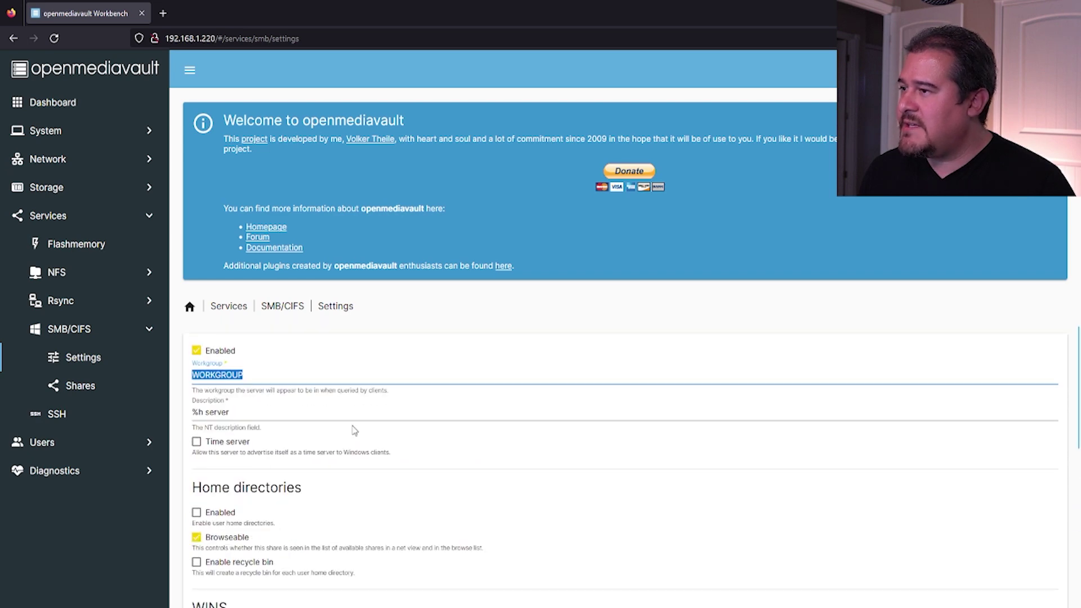
scroll(353, 430, down, 4)
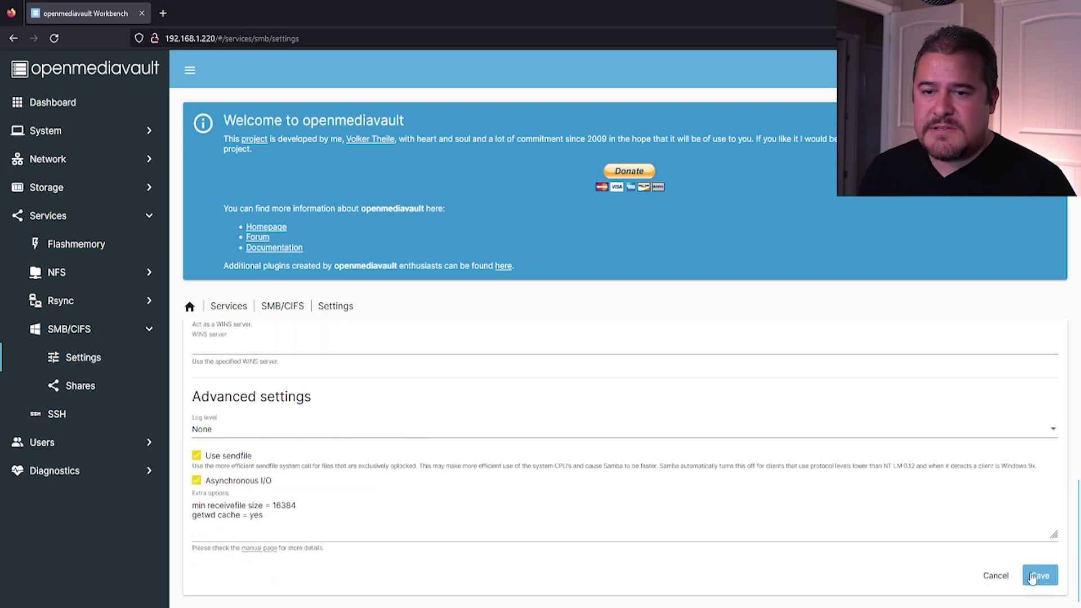
click(1038, 576)
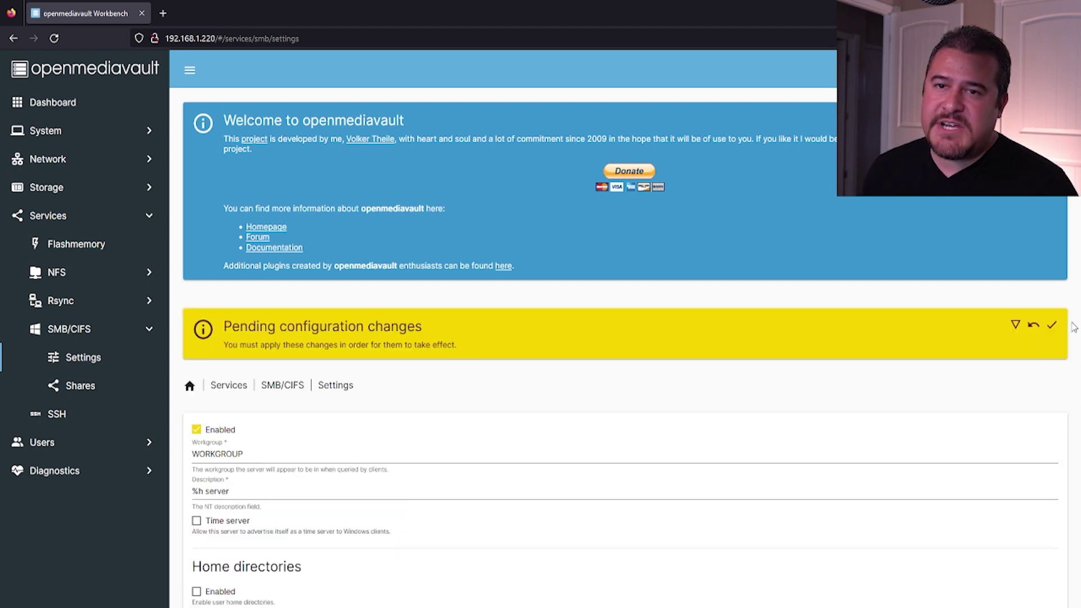
- Apply the SMB/CIFS settings change and begin adding a share from the empty Shares list
click(1051, 328)
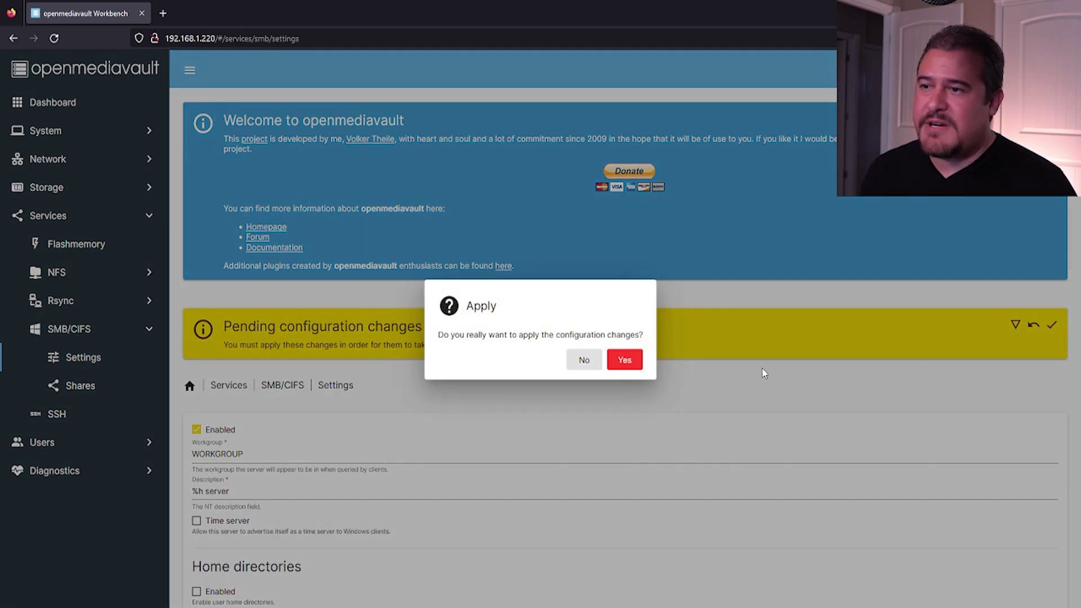
click(626, 361)
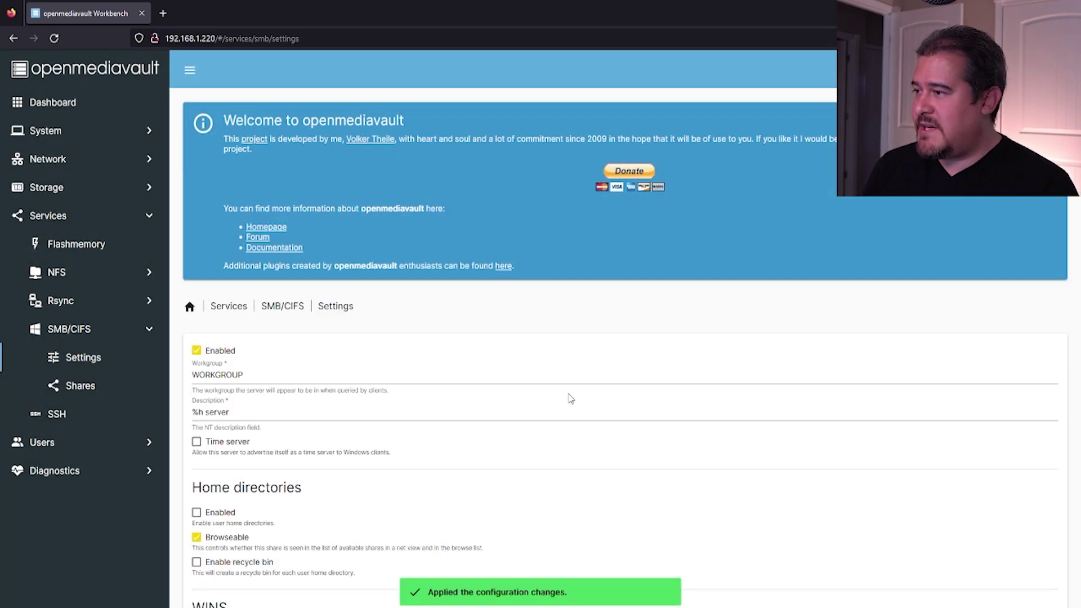
scroll(513, 406, down, 3)
scroll(513, 407, up, 3)
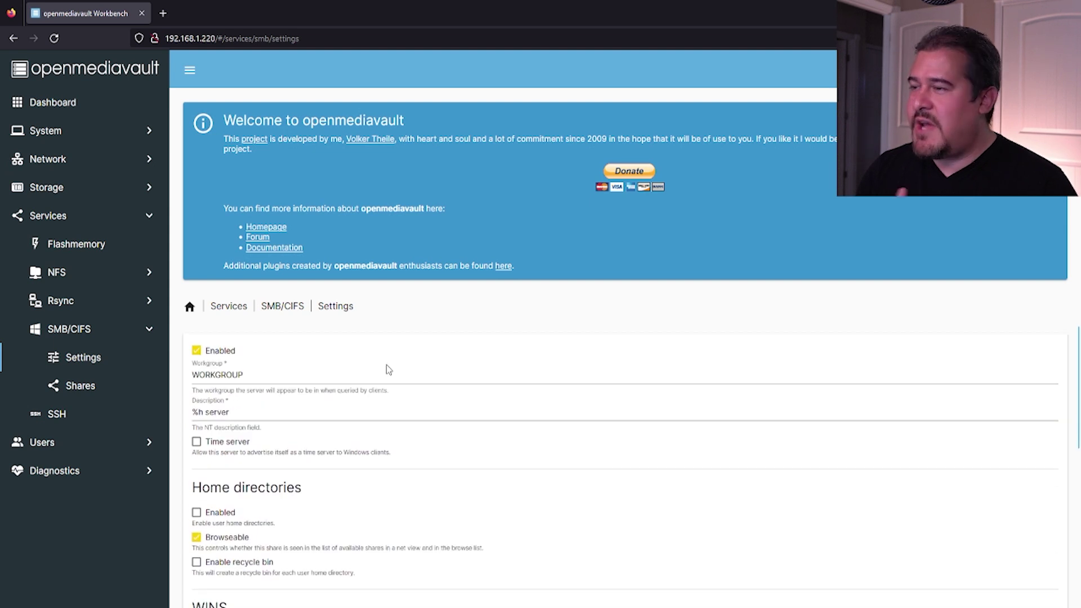
click(80, 388)
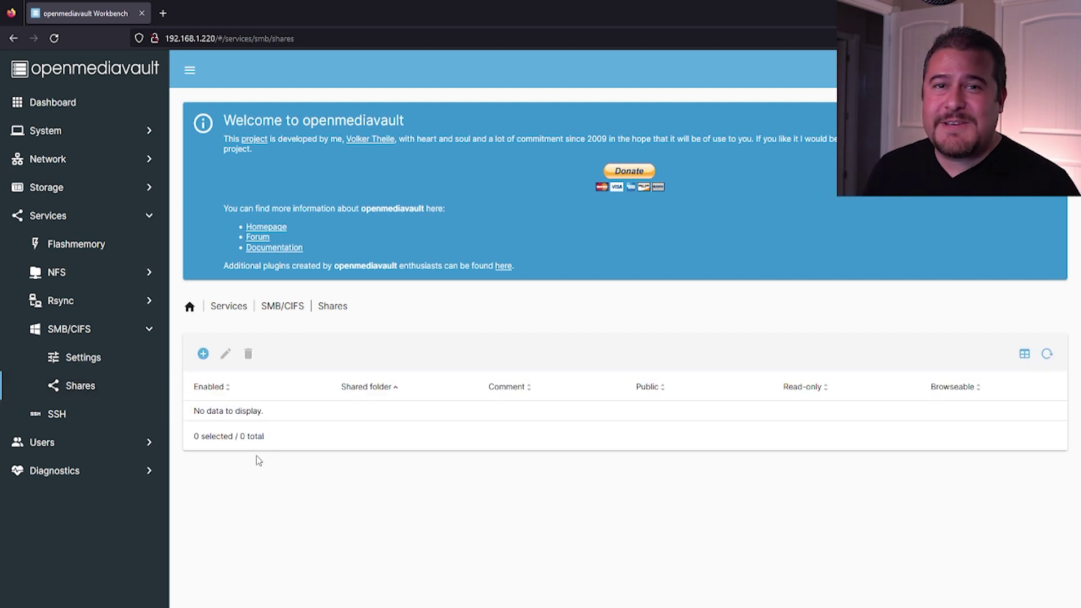
click(204, 354)
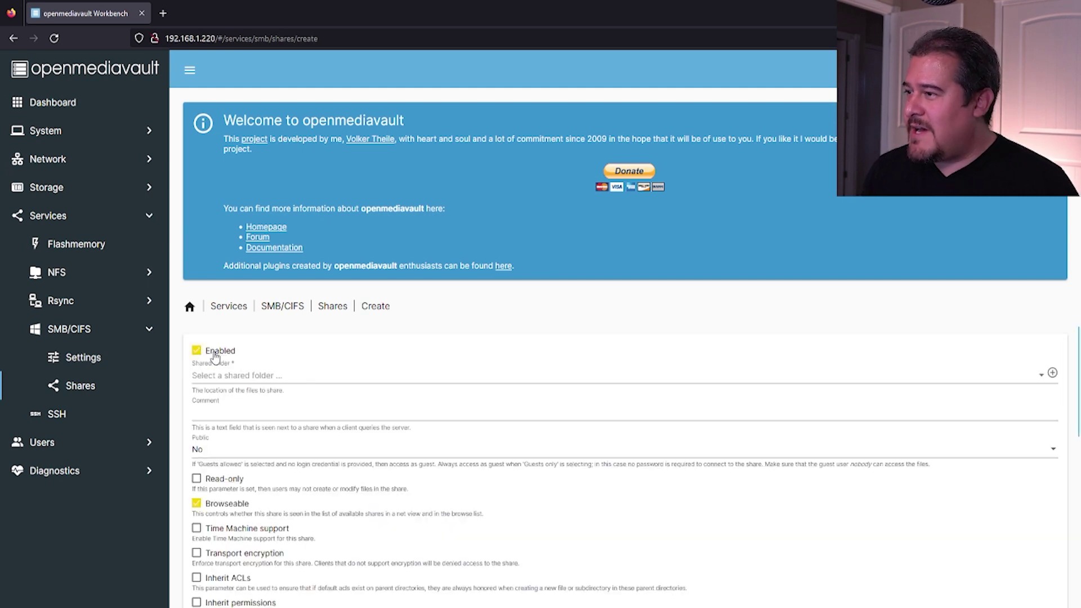
- Select the 'share' folder on /dev/sda1 as the SMB share's shared folder
click(253, 376)
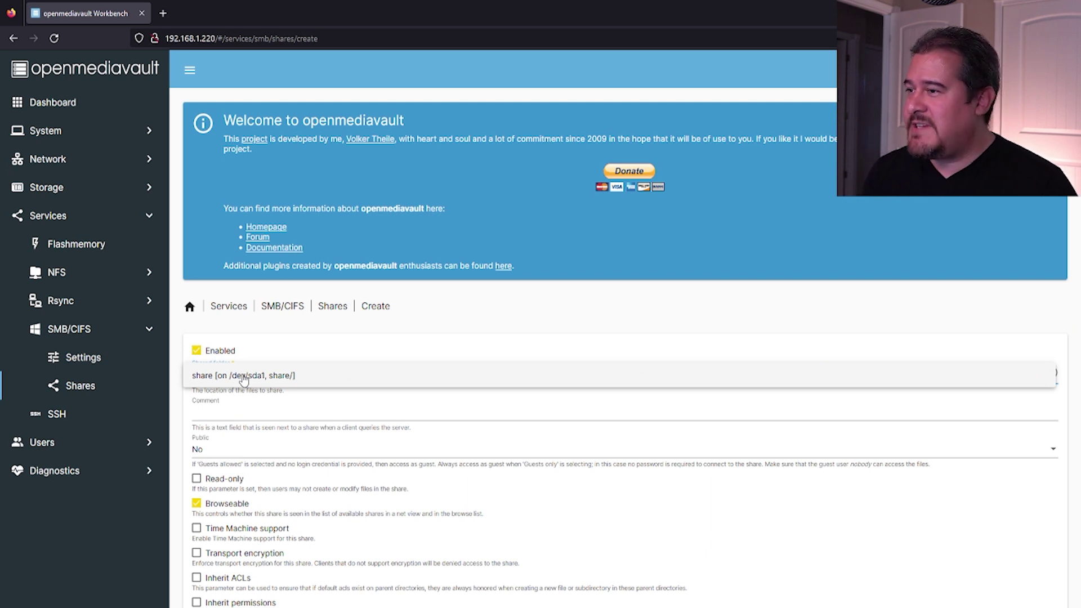
click(243, 376)
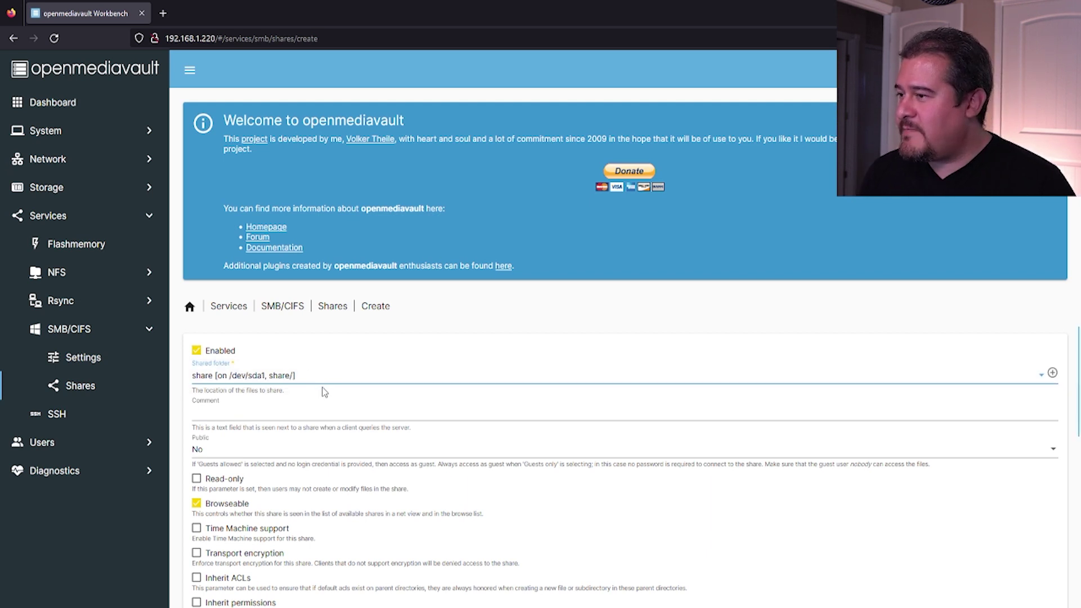
scroll(315, 394, down, 4)
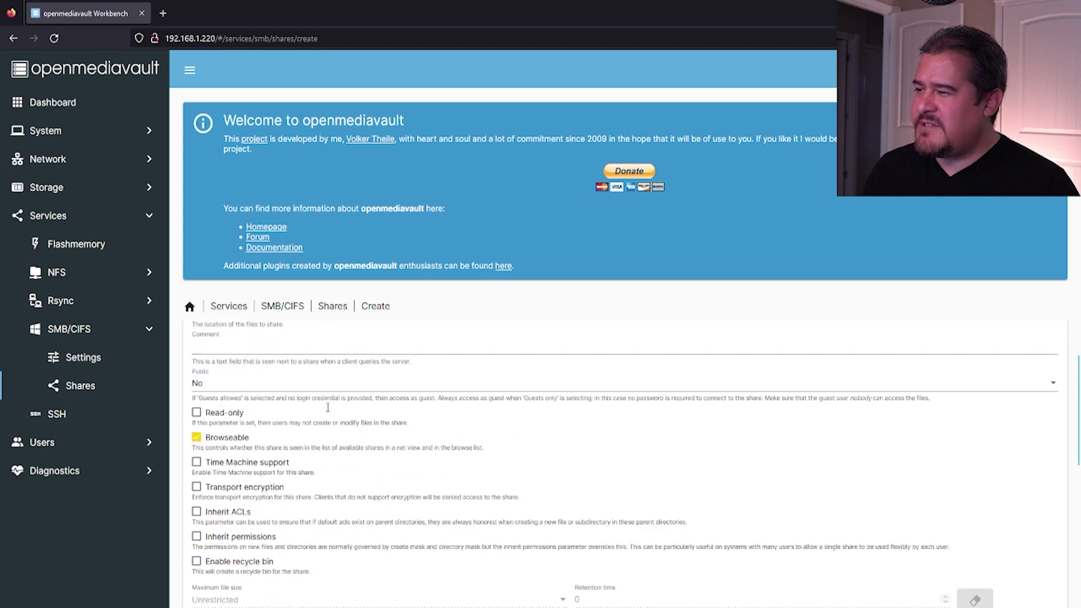
scroll(323, 407, up, 3)
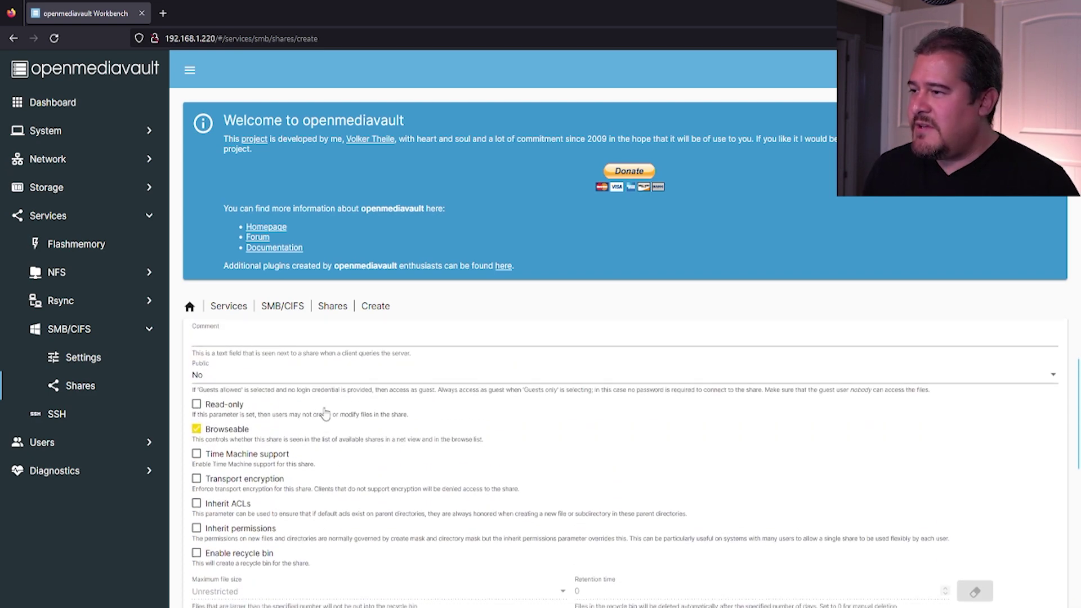
scroll(324, 415, down, 3)
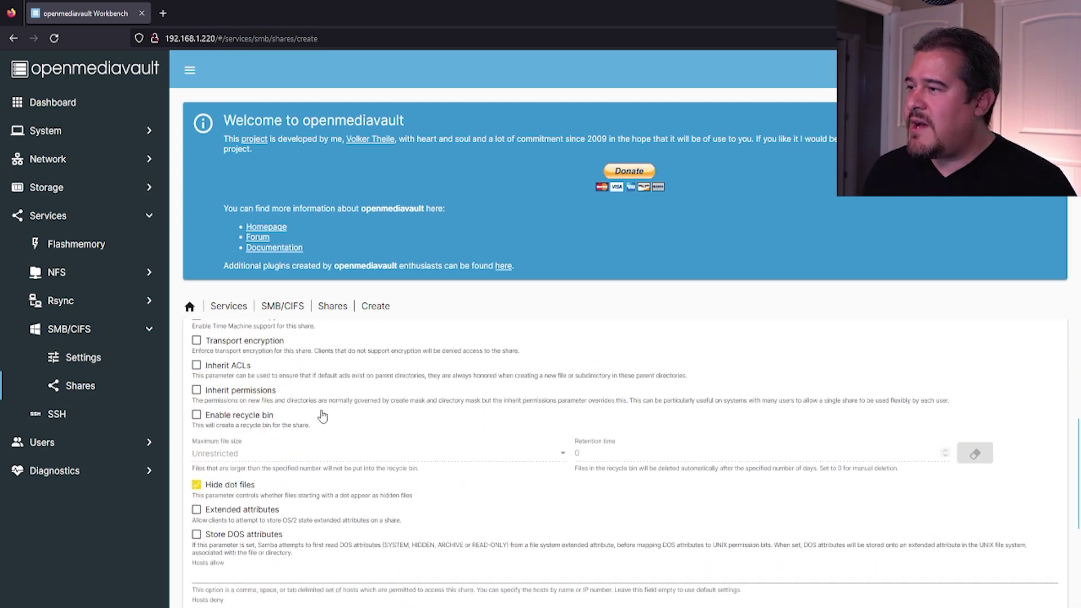
scroll(322, 416, up, 1)
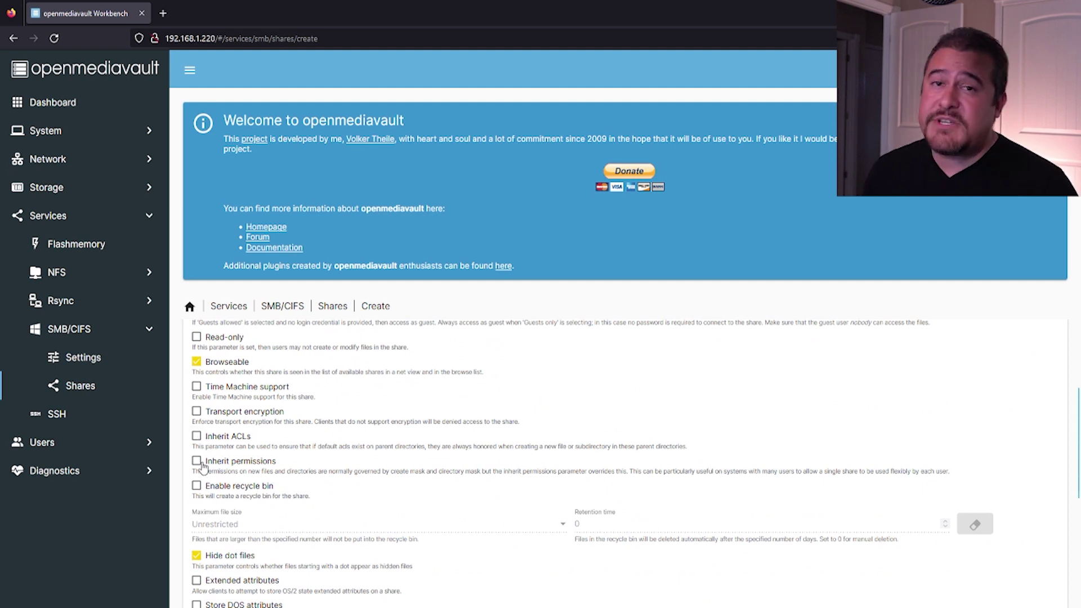
scroll(300, 475, down, 2)
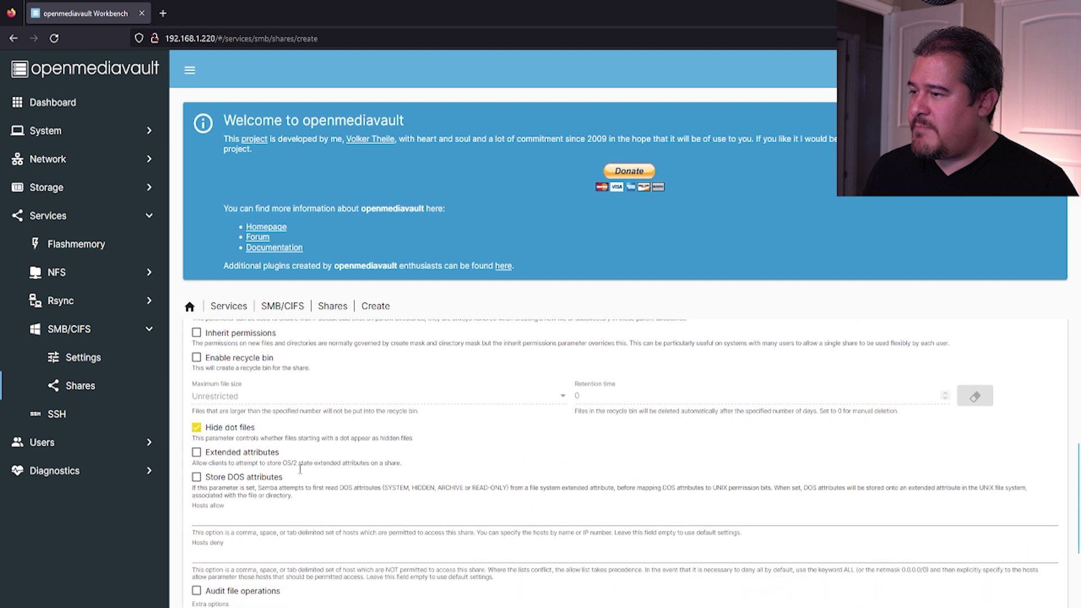
scroll(301, 475, down, 1)
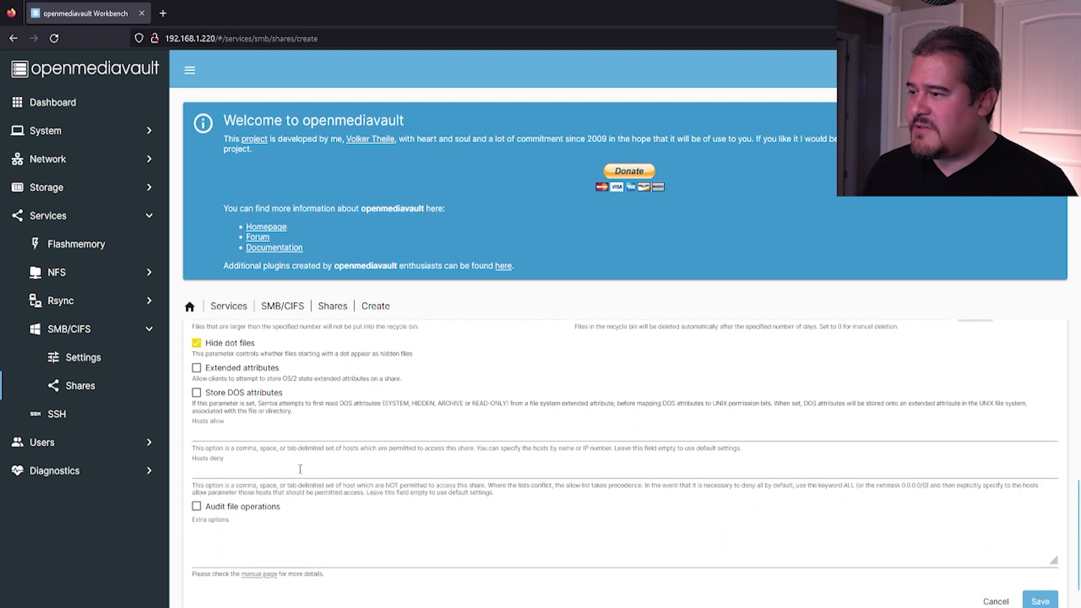
- Leave Hosts allow and Hosts deny empty and save the new SMB share
click(223, 435)
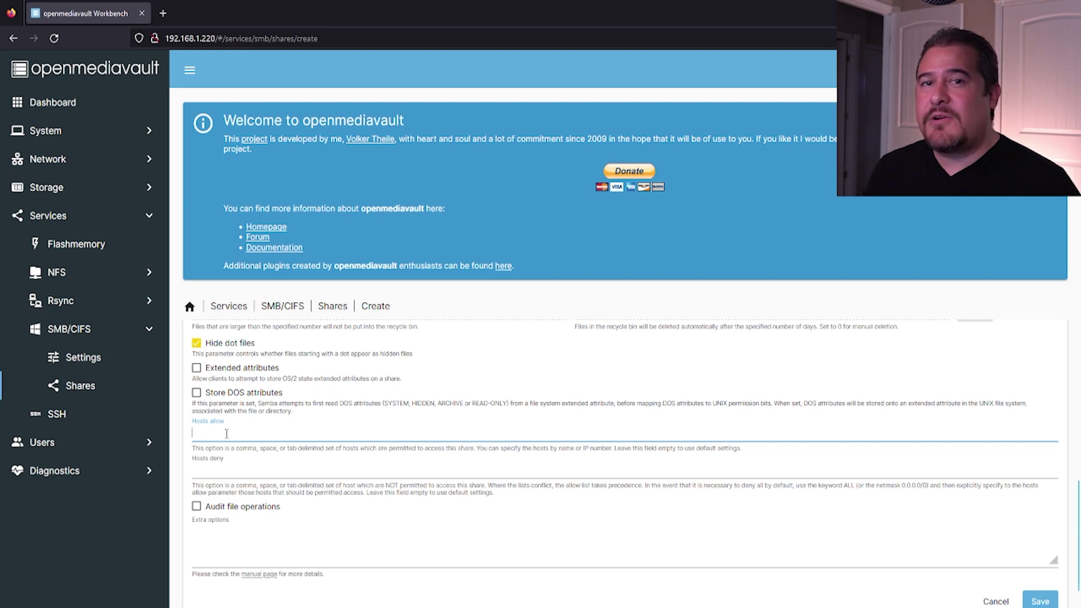
click(212, 472)
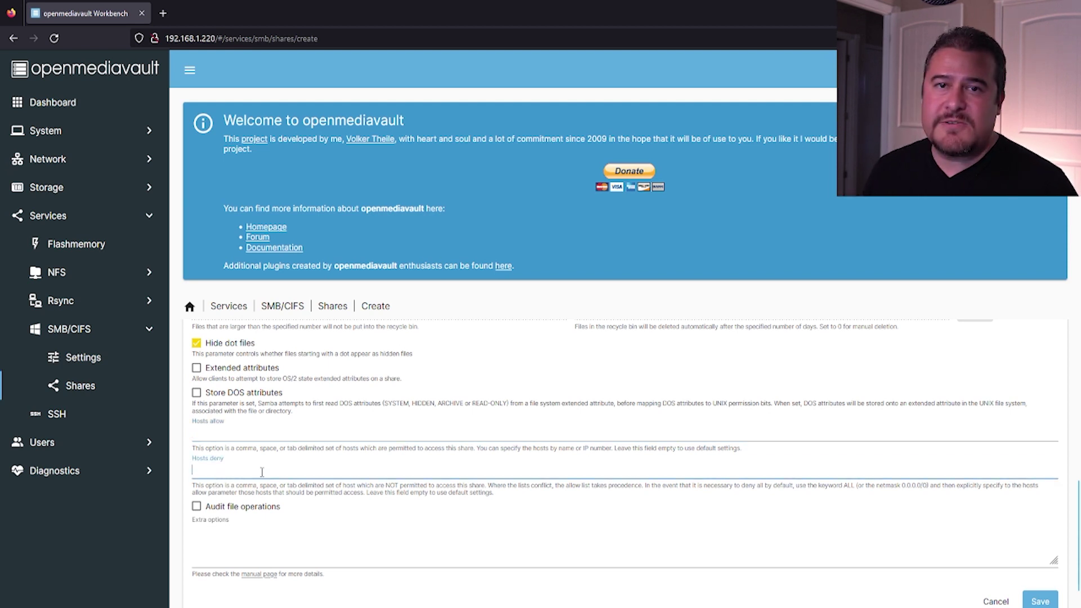
scroll(342, 445, up, 10)
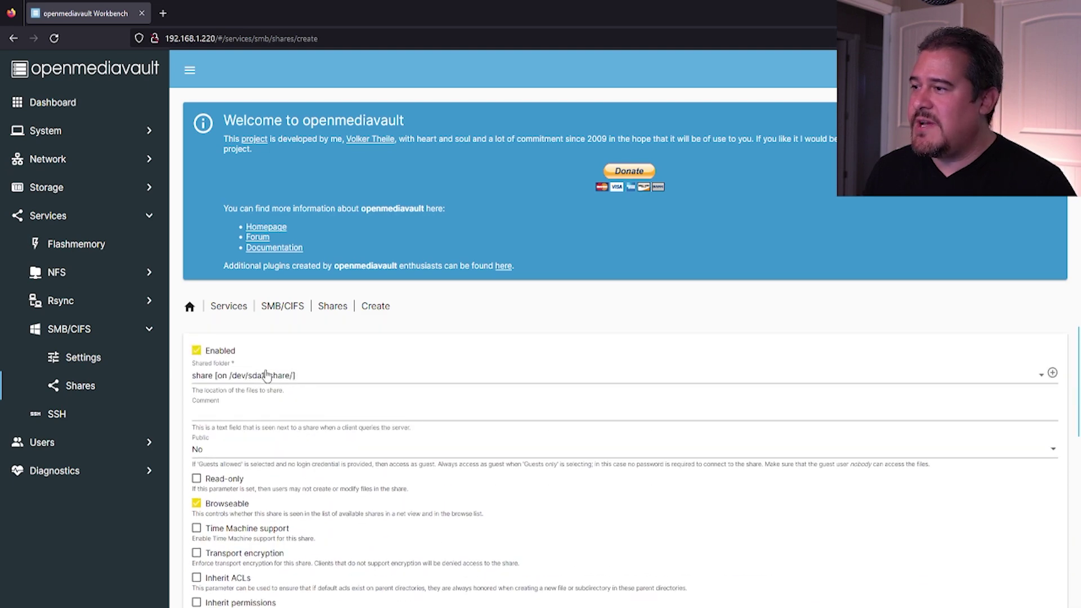
scroll(388, 394, down, 10)
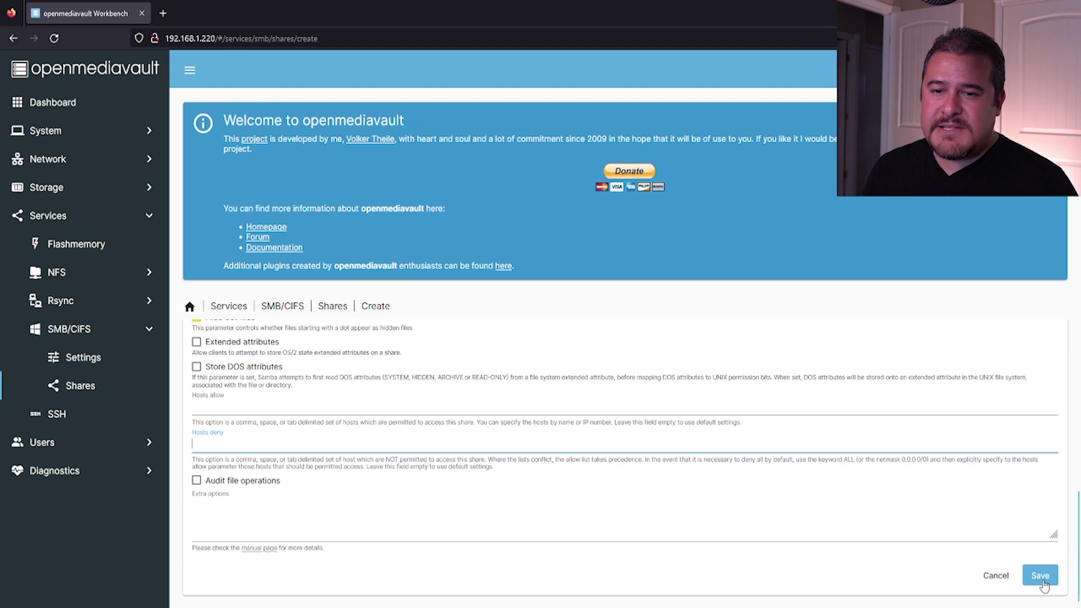
click(1043, 583)
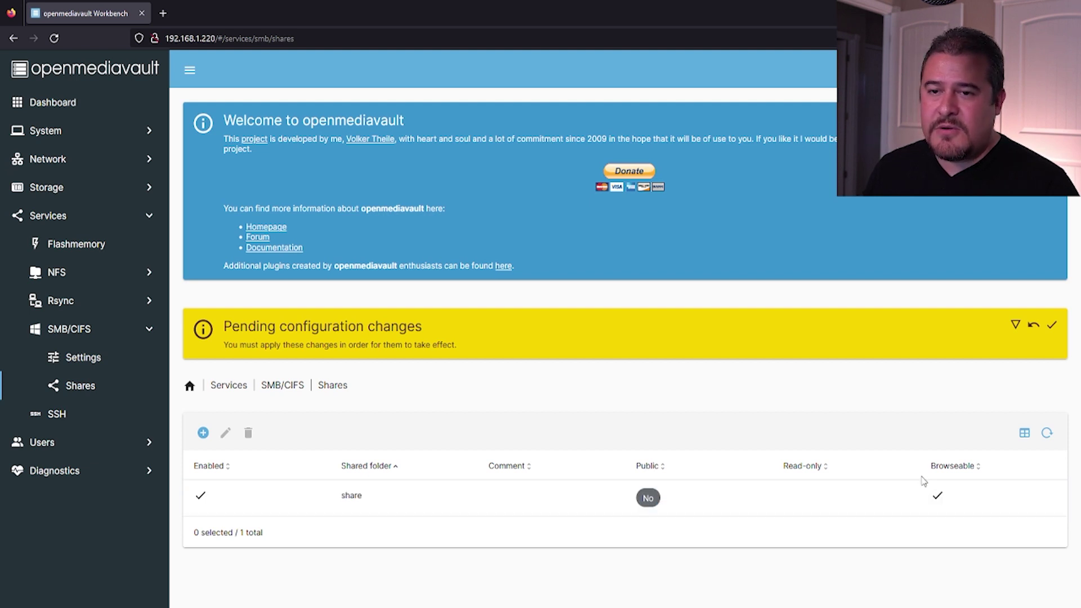
- Apply the pending configuration changes for the 'share' SMB share and confirm with Yes
click(1051, 325)
click(616, 362)
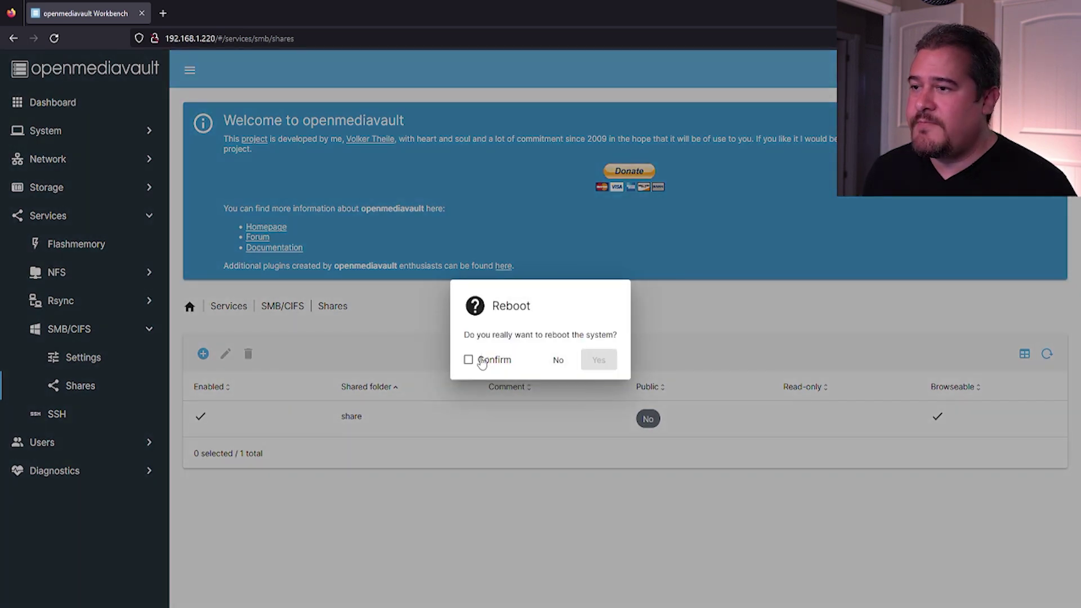
- Confirm and approve the reboot of the NAS
click(479, 359)
click(599, 363)
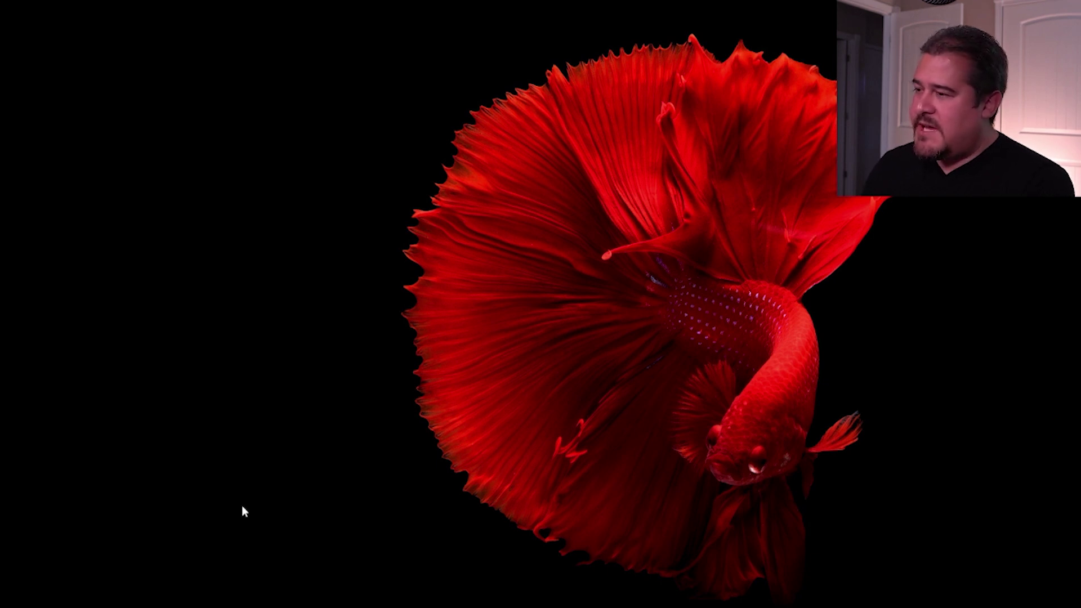
- Open the network address \\192.168.1.220 from the Windows Run dialog
key(super+r)
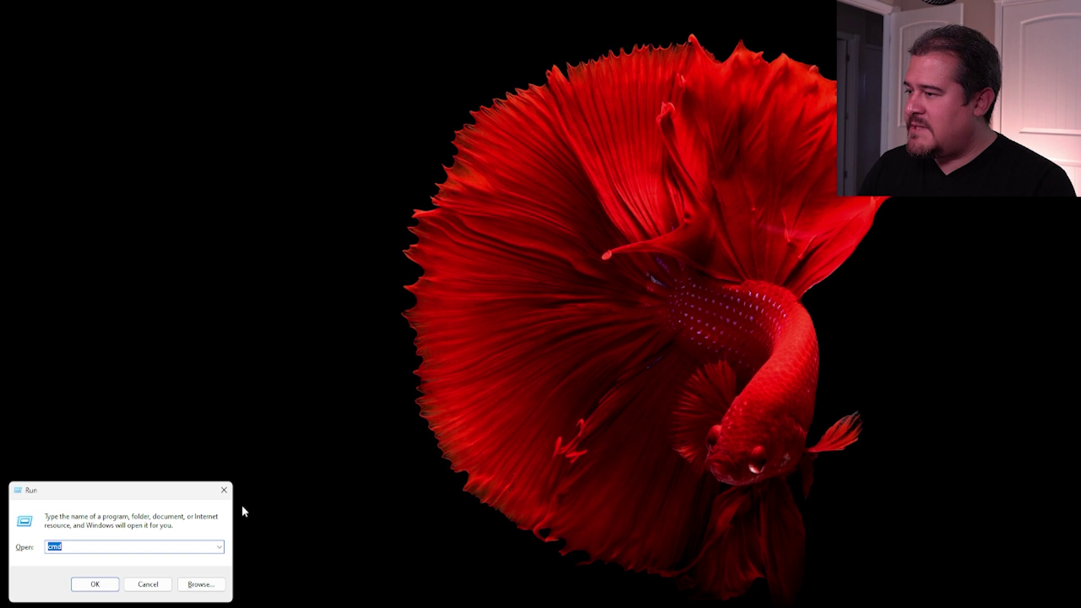
text(\\)
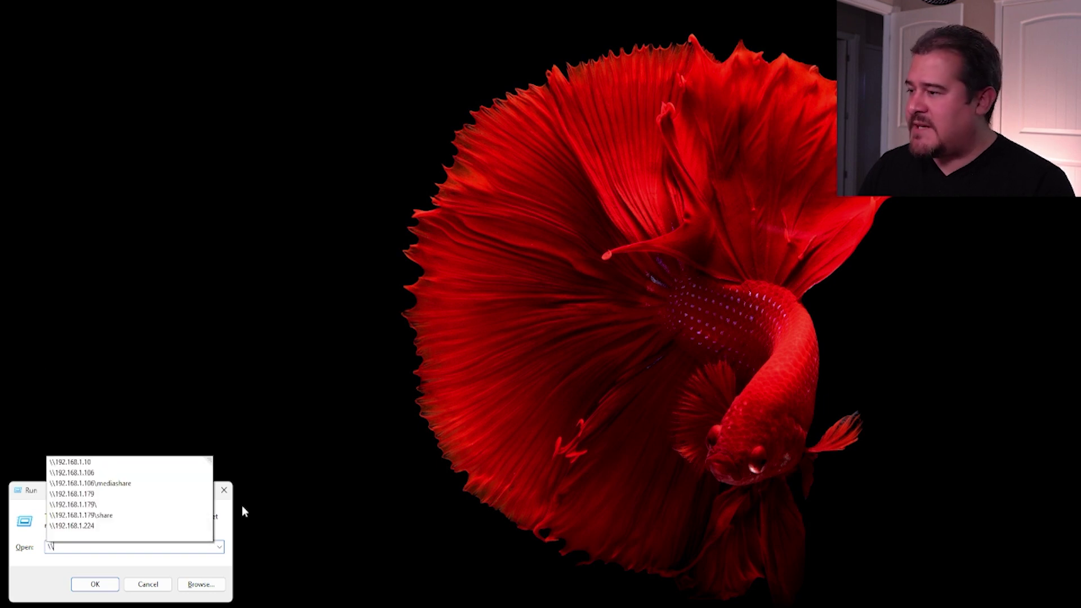
text(192)
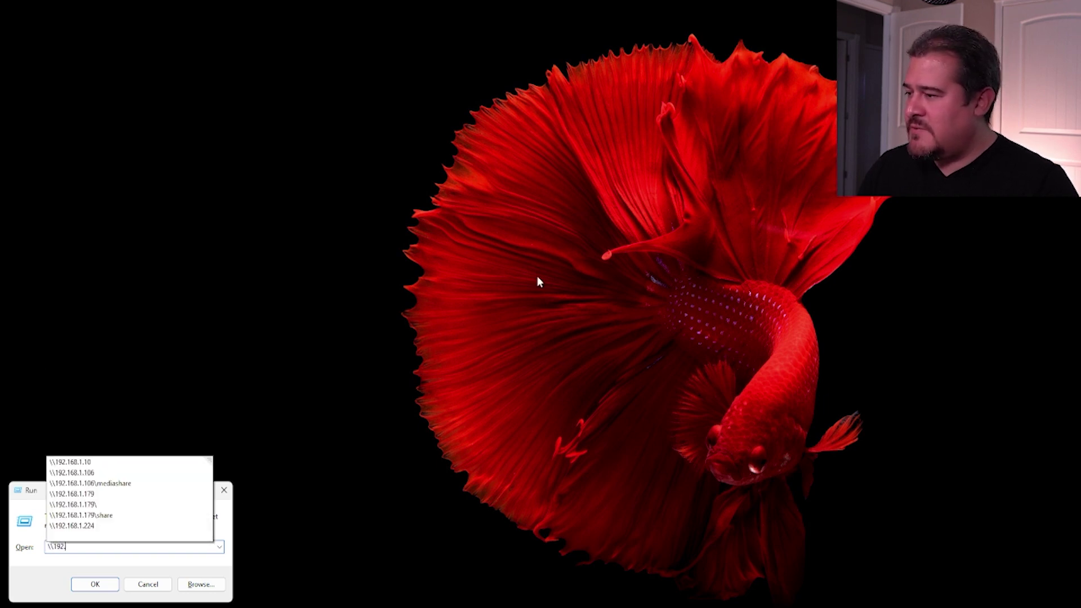
text(.168.1.220)
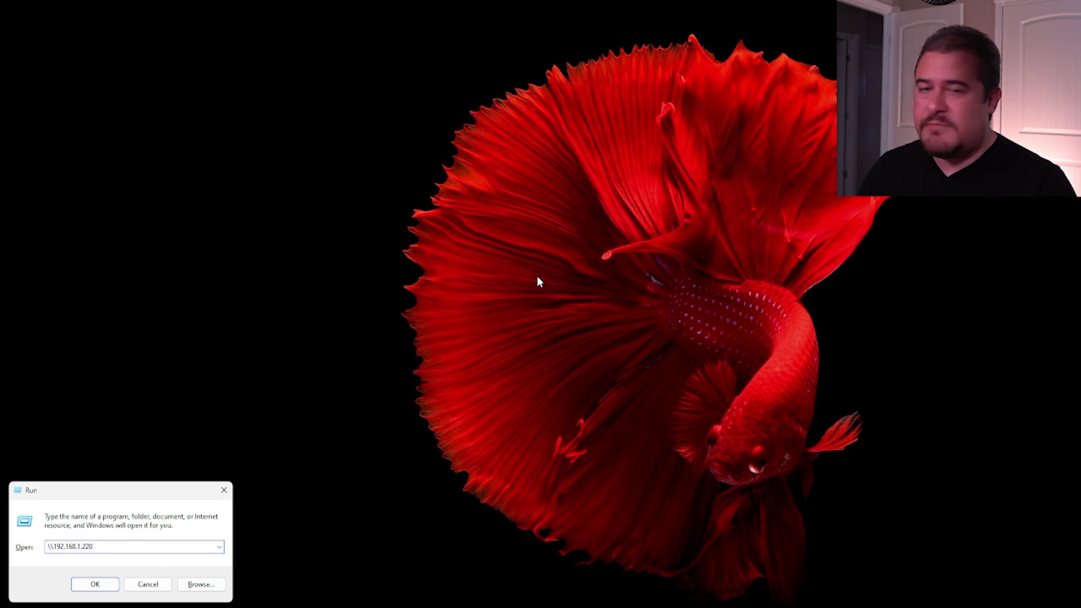
key(Return)
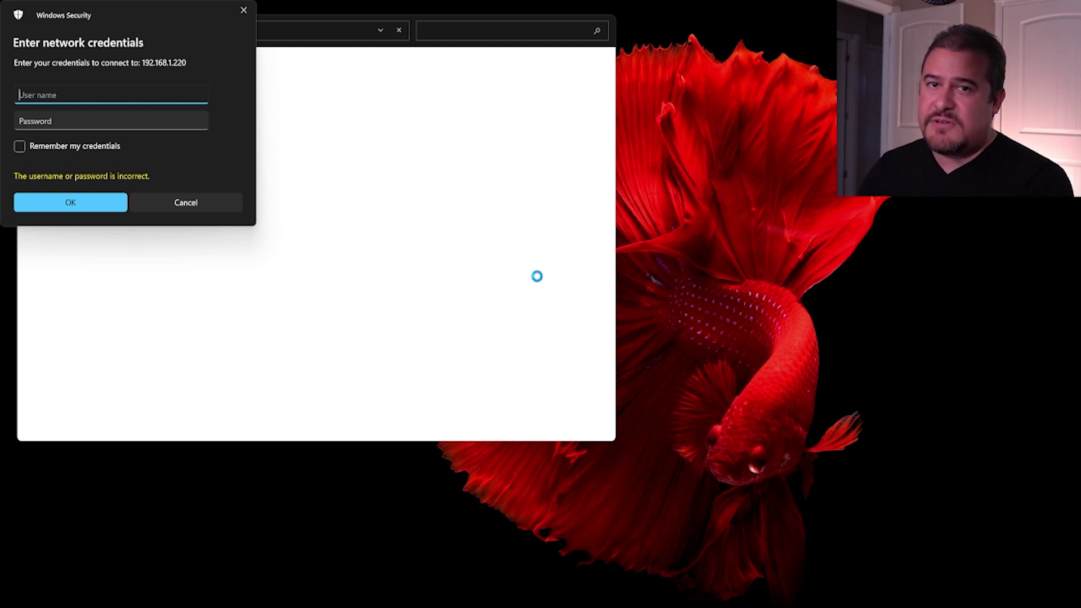
- Sign in to 192.168.1.220 with the NAS account's user name and password, remembering the credentials
text(user)
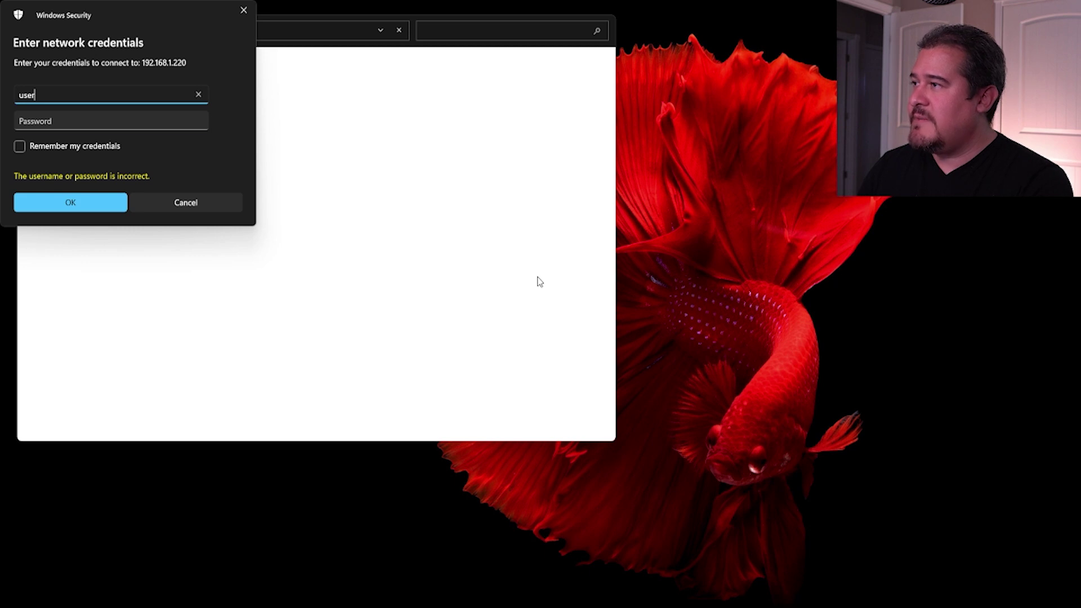
key(Tab)
text(password)
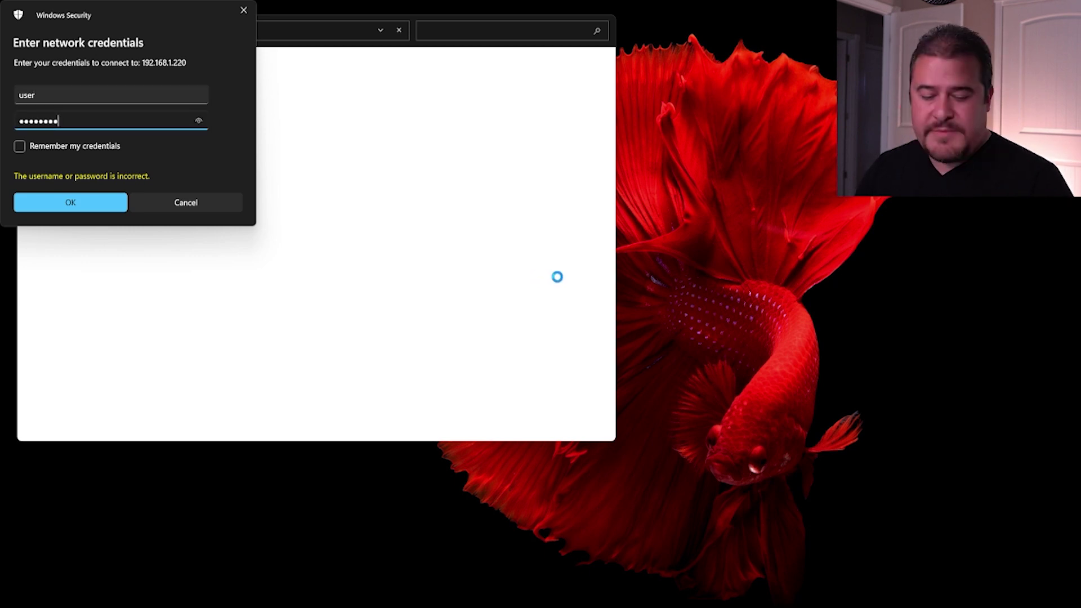
click(22, 148)
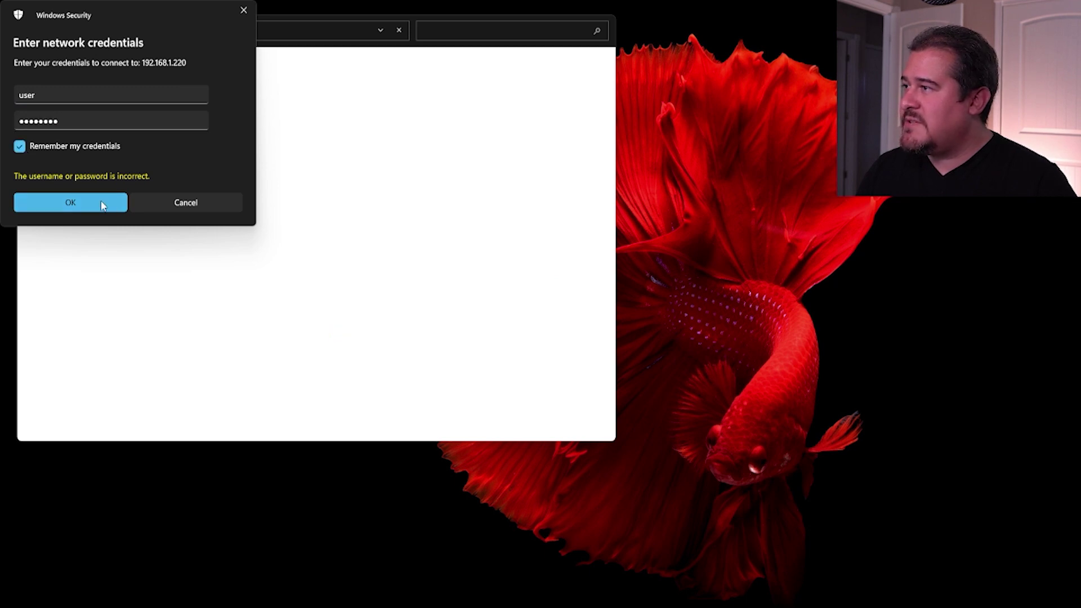
click(71, 203)
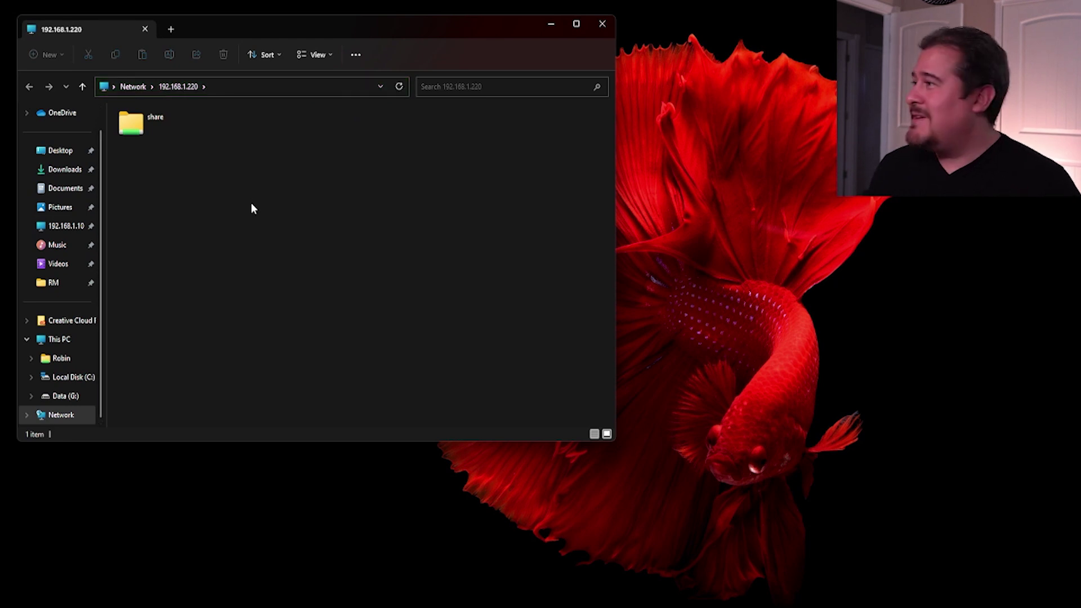
- Inside the 'share' folder, create a new folder named 'This is a share test'
double_click(160, 130)
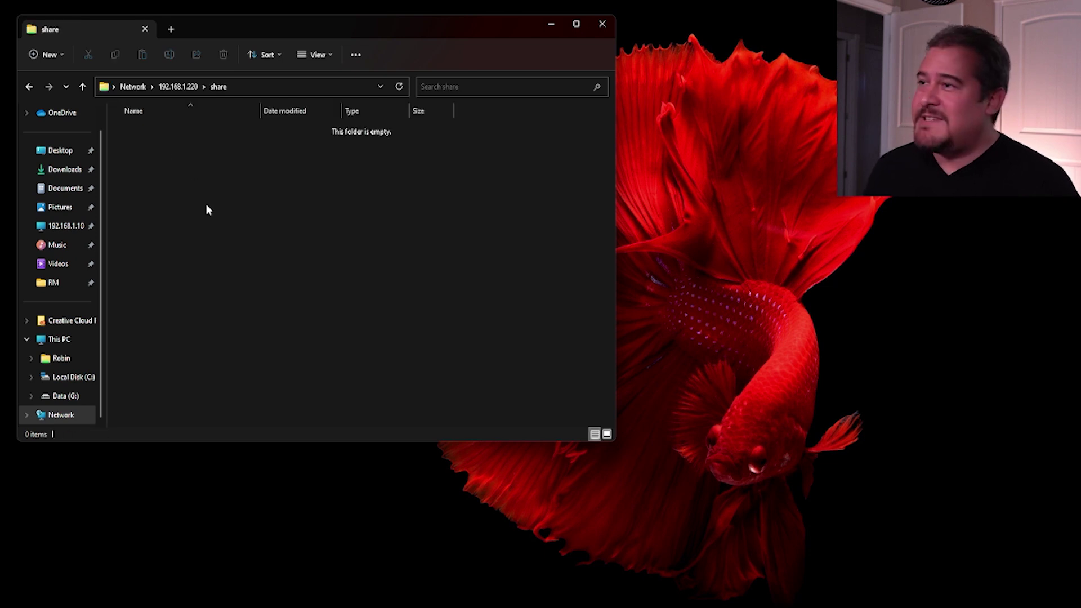
right_click(166, 167)
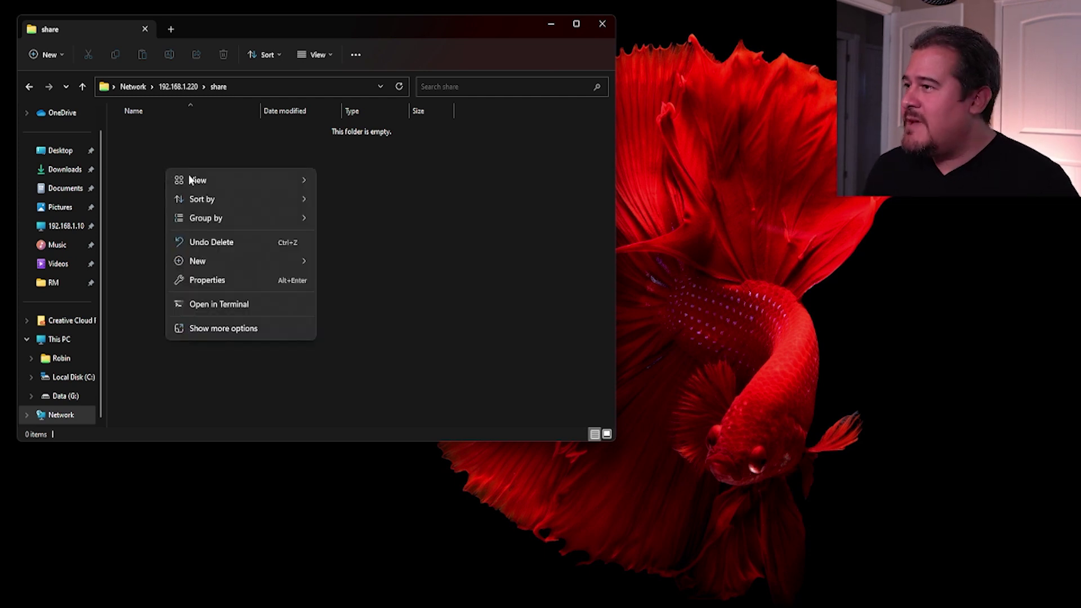
mouse_move(252, 261)
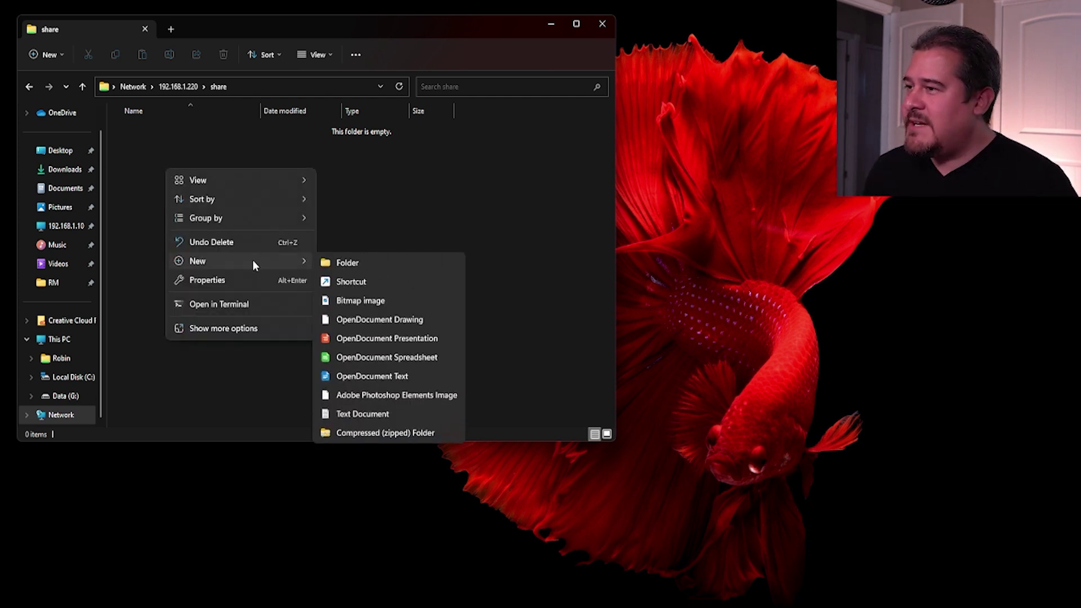
click(336, 264)
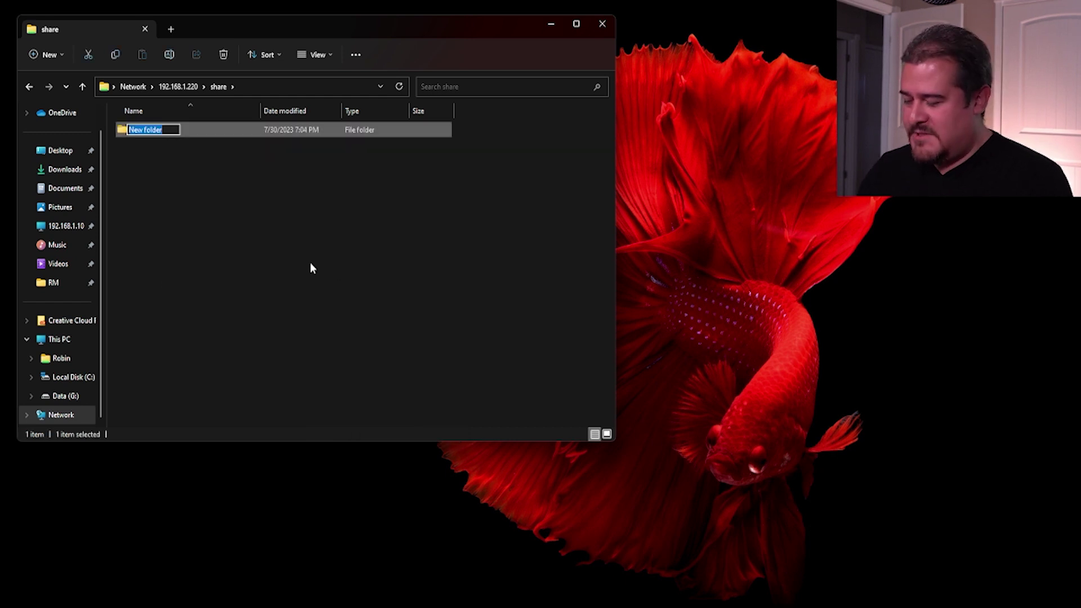
text(Thi)
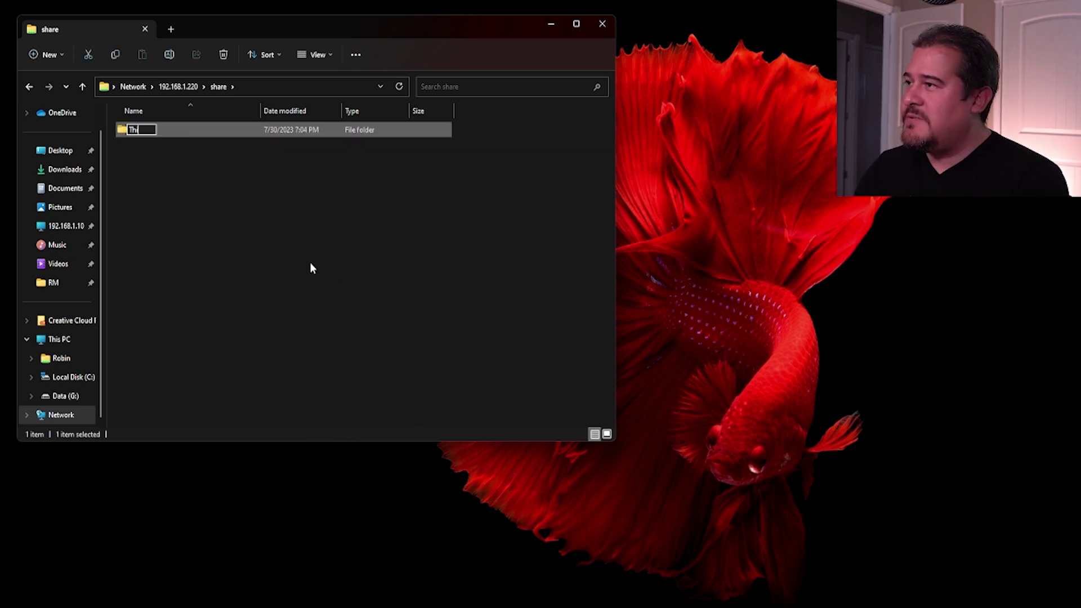
text(s is a share teste)
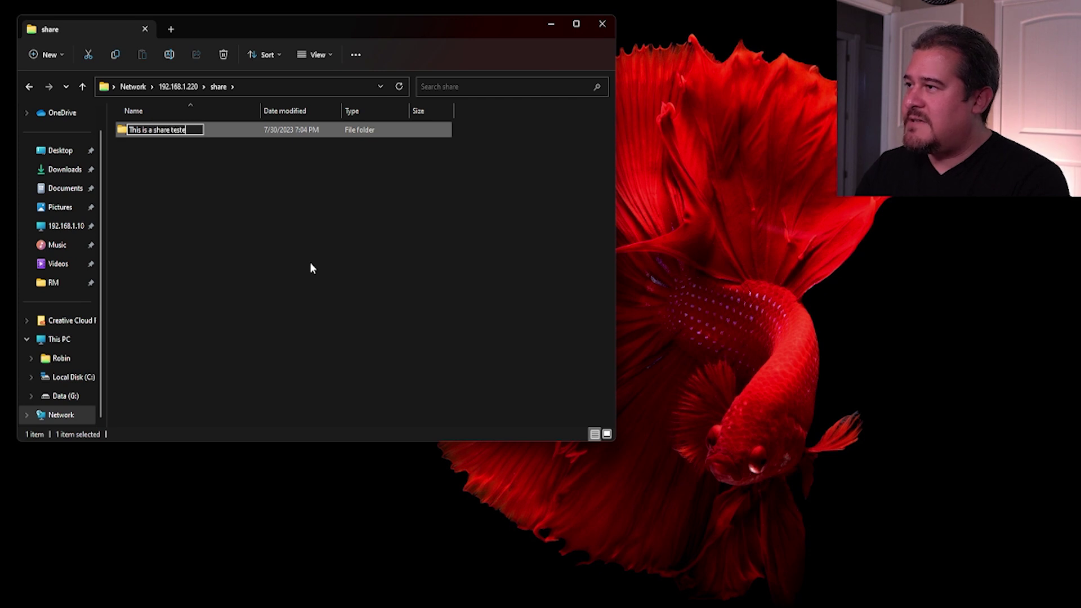
key(BackSpace)
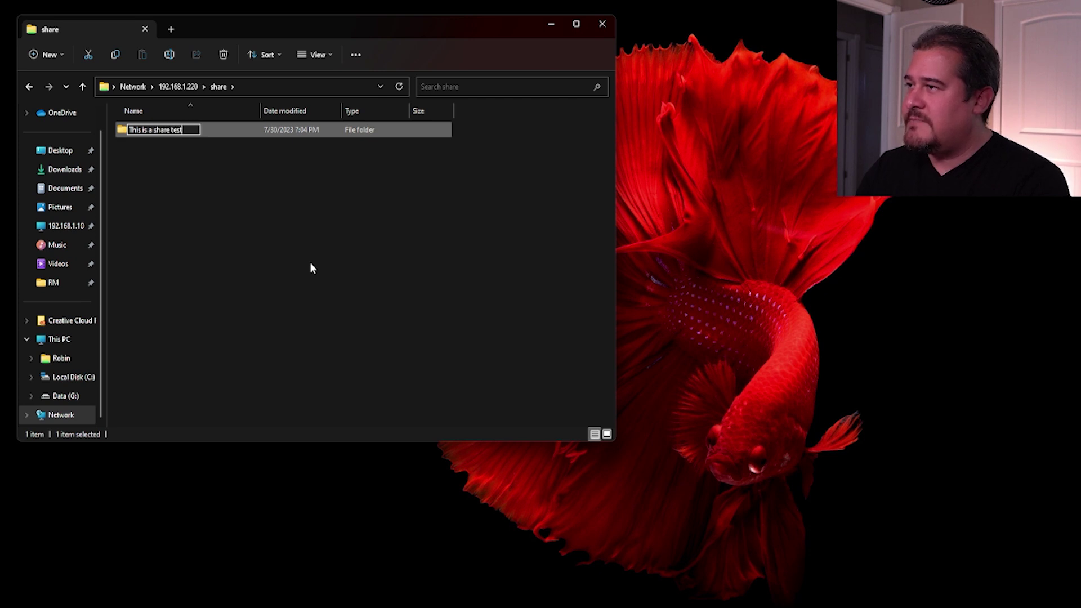
key(Return)
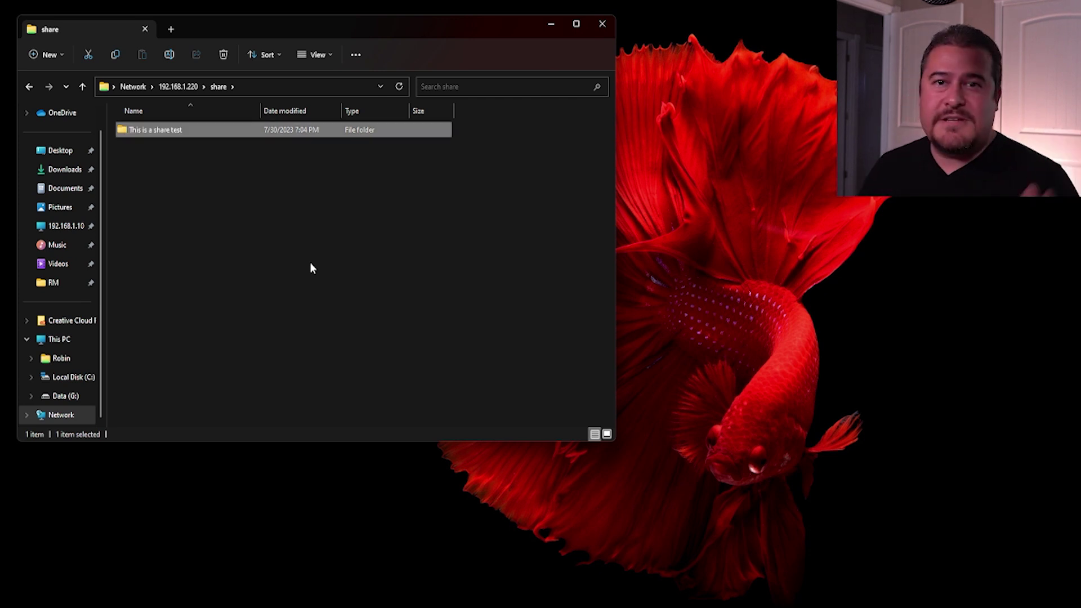
right_click(257, 226)
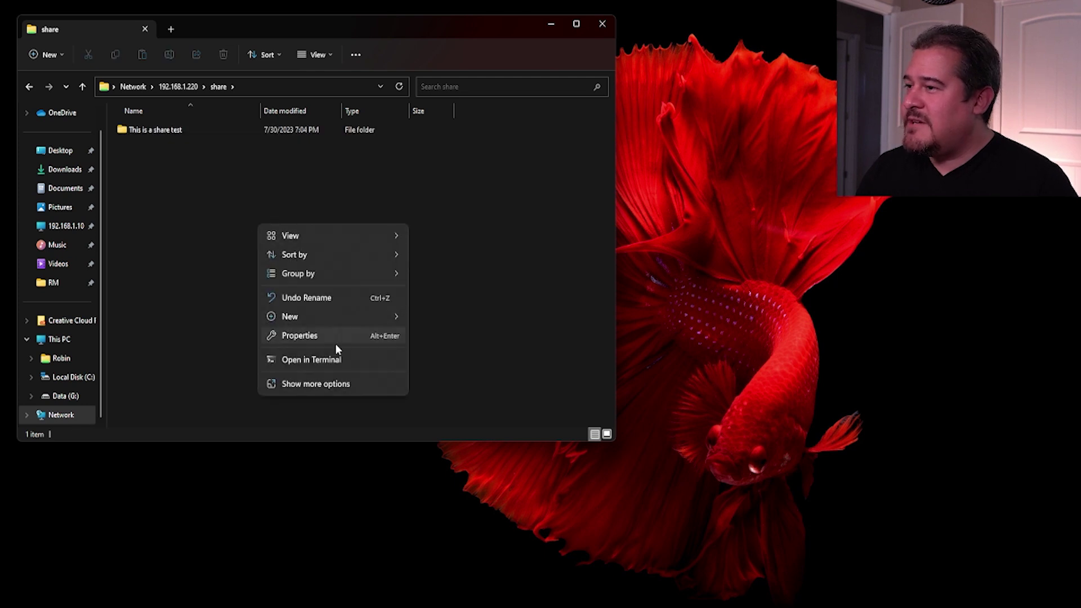